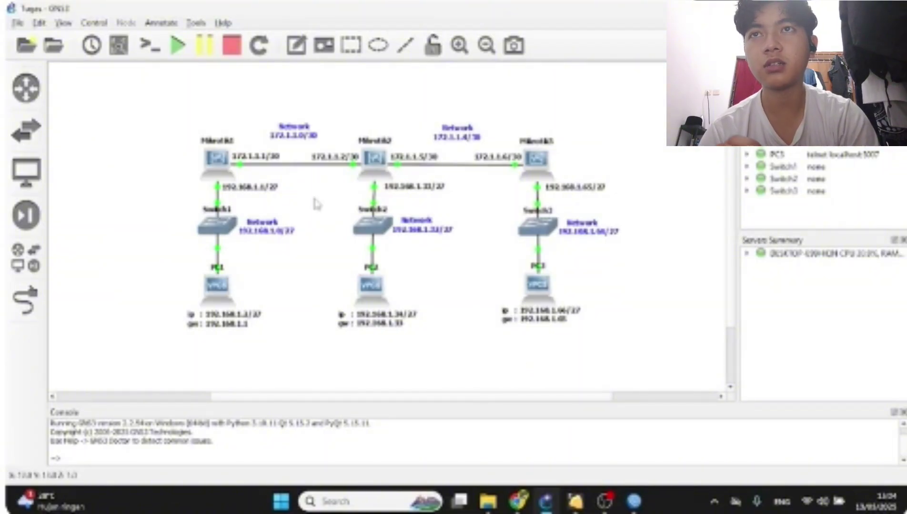
left_click_drag(312, 194, 318, 198)
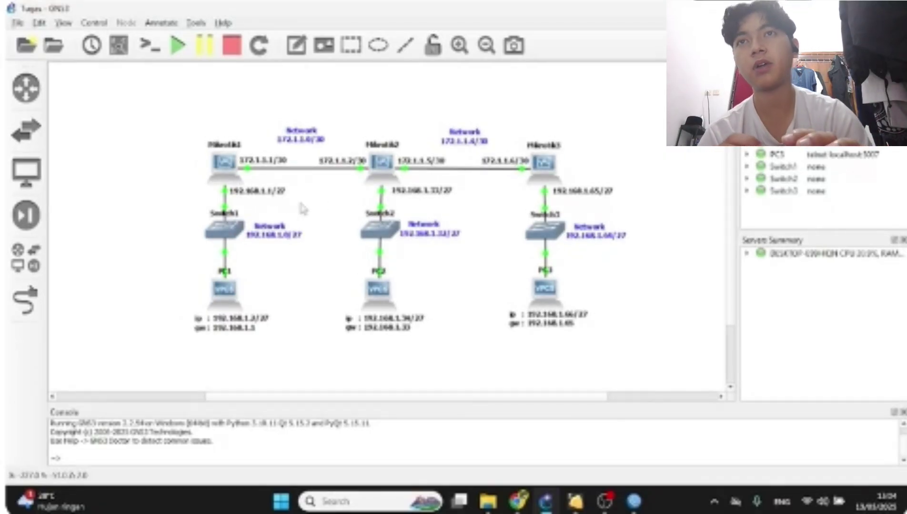
scroll(298, 198, "up", 1)
scroll(300, 204, "down", 1)
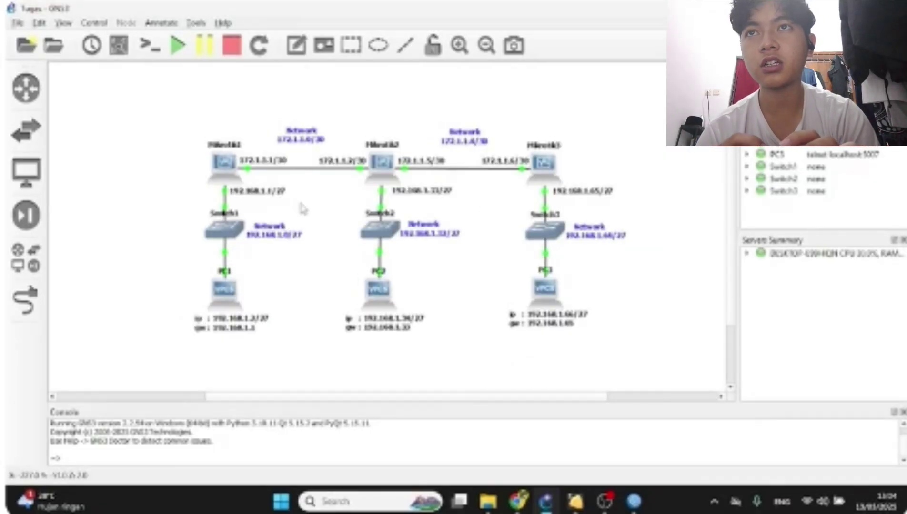
left_click_drag(300, 204, 254, 201)
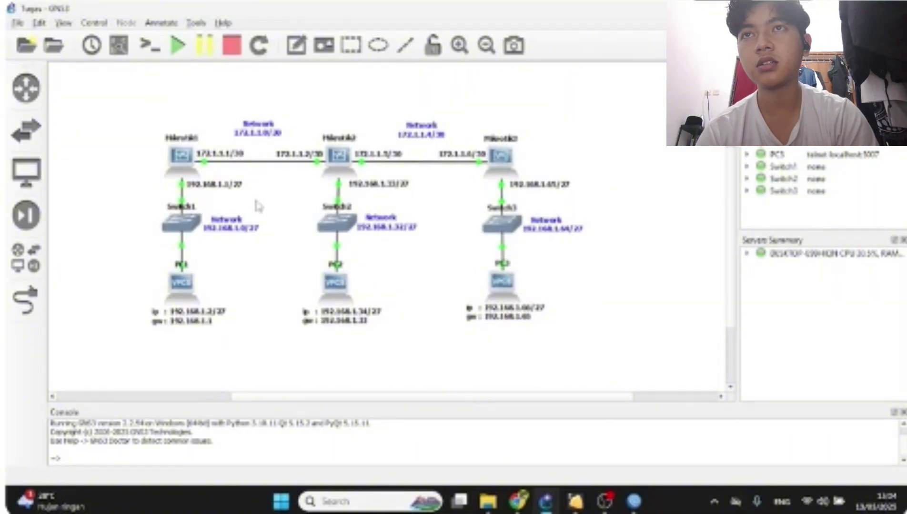
left_click_drag(254, 205, 289, 213)
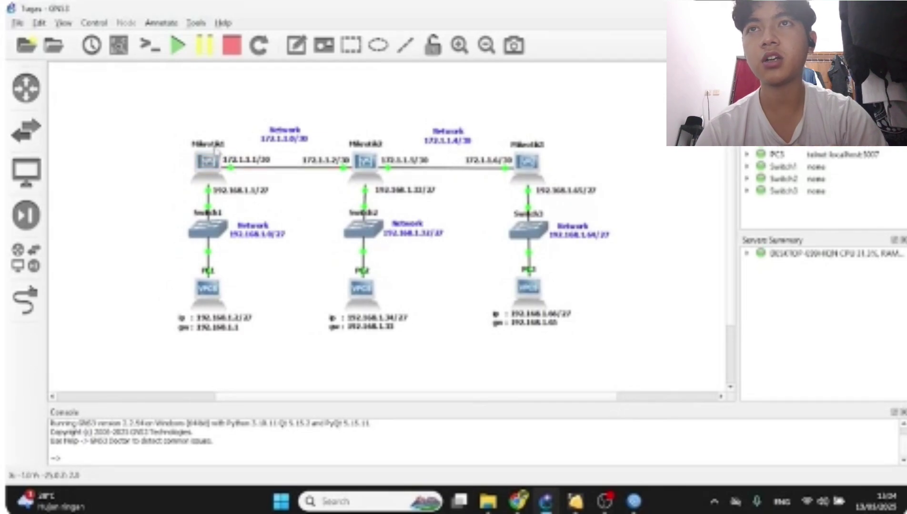
mouse_move(208, 158)
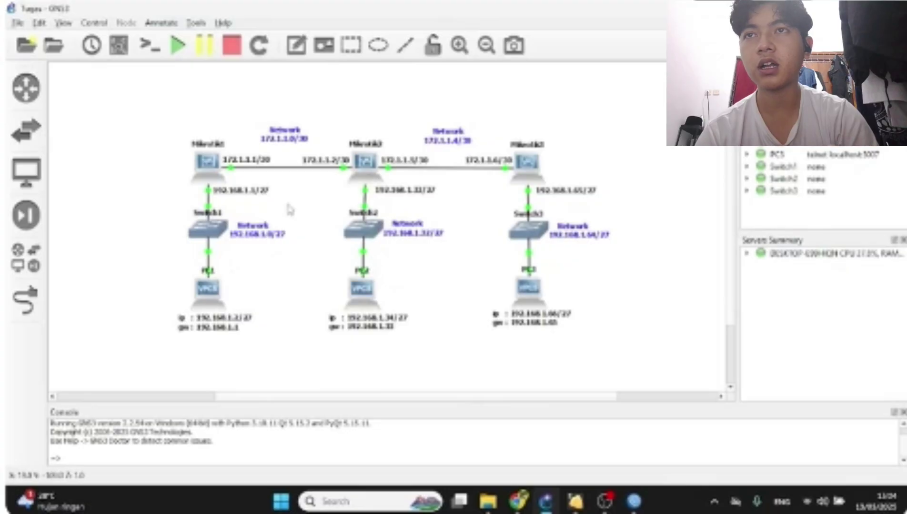
Open PC1's console and move its window clear of the PC1 side of the topology
right_click(216, 309)
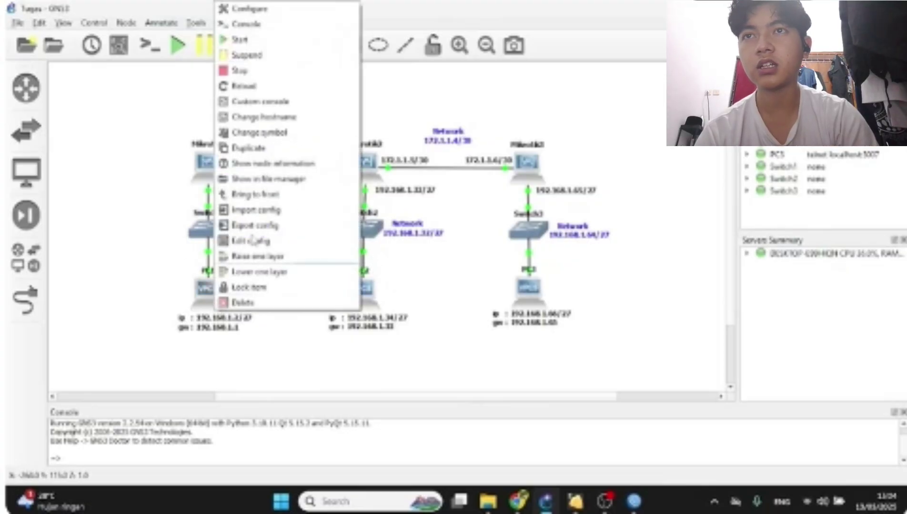
left_click(252, 36)
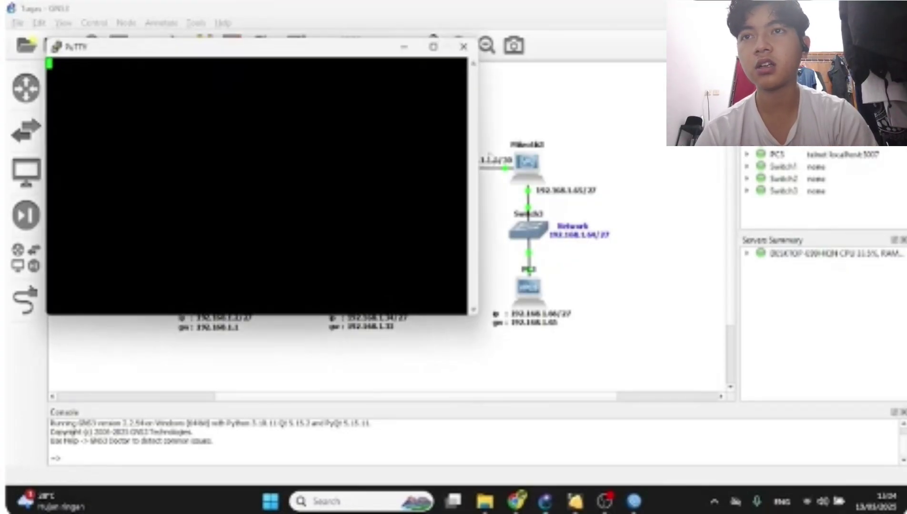
left_click_drag(314, 50, 613, 92)
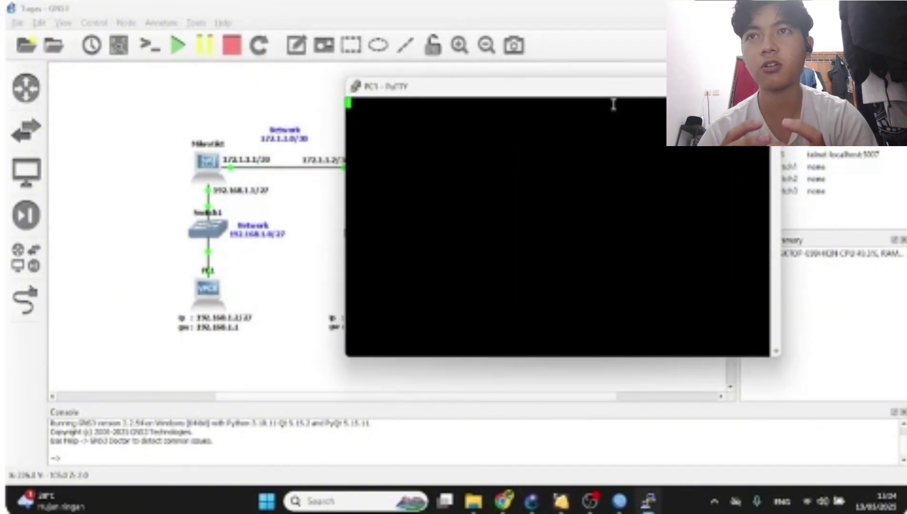
Ping the gateway 192.168.1.1 from PC1, interrupt the ping and close the console session
key("Return")
type("ping ")
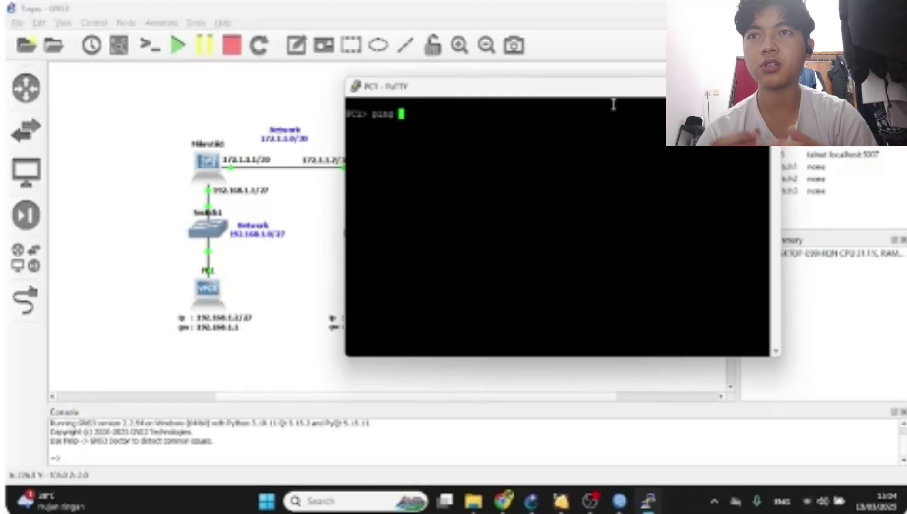
type("192")
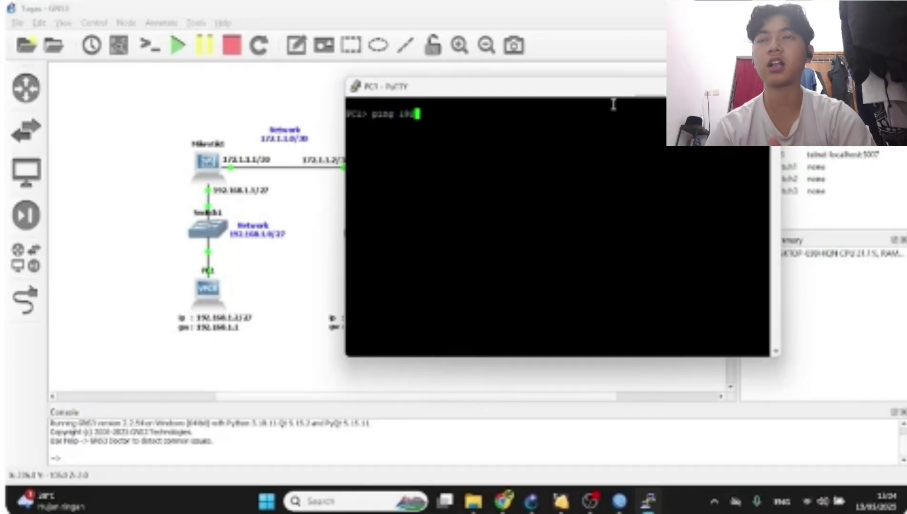
type(".1")
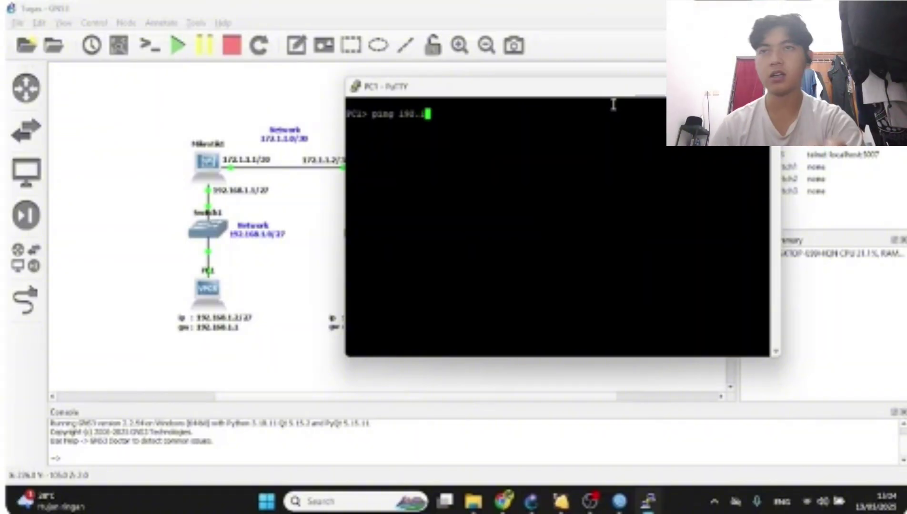
type("68")
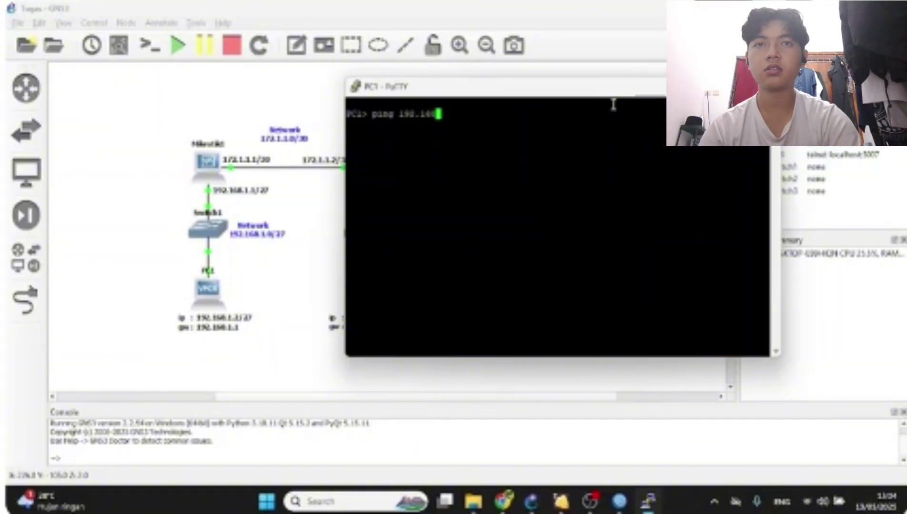
type(".1.1")
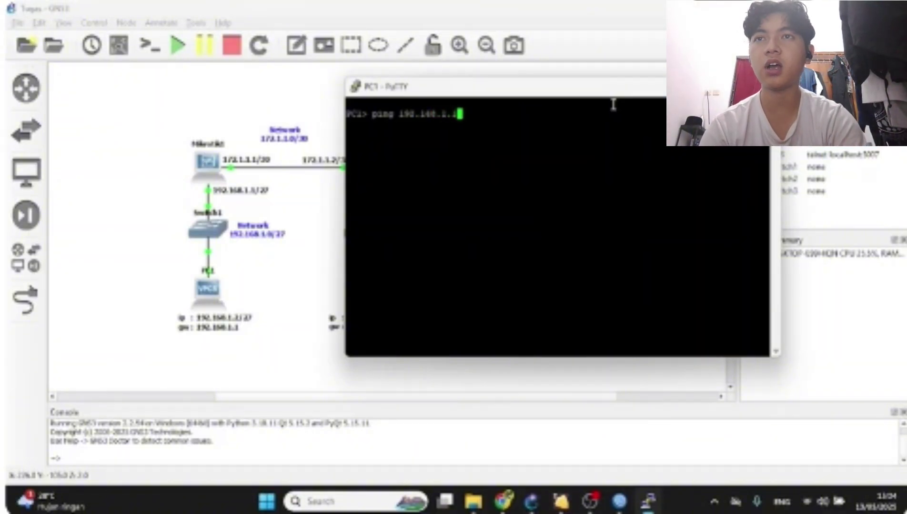
key("Return")
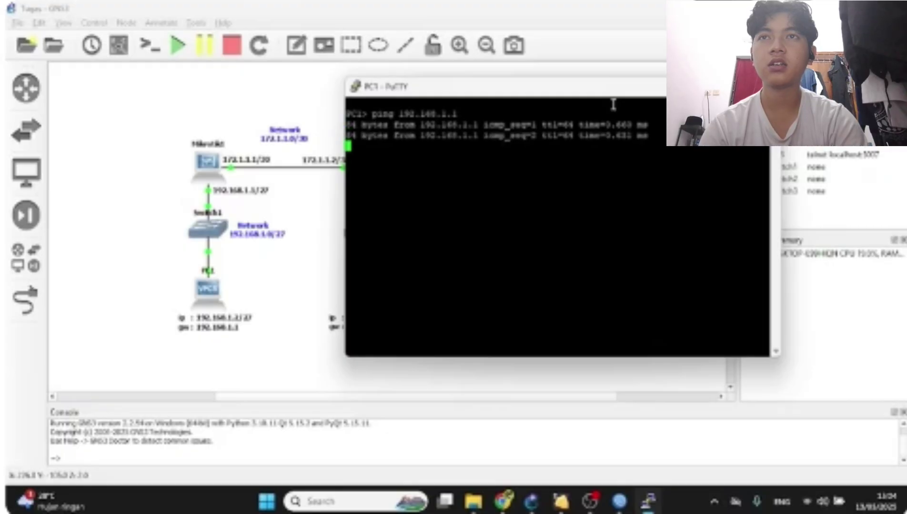
key("ctrl+c")
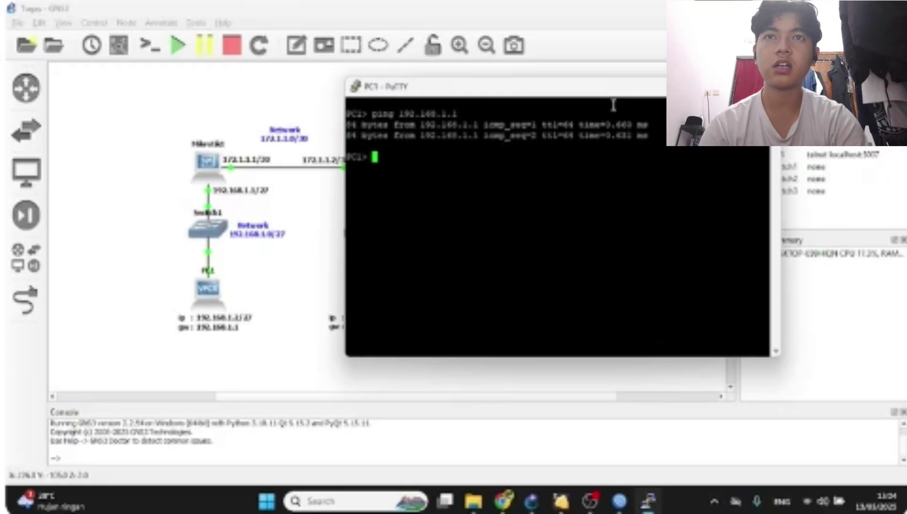
key("alt+F4")
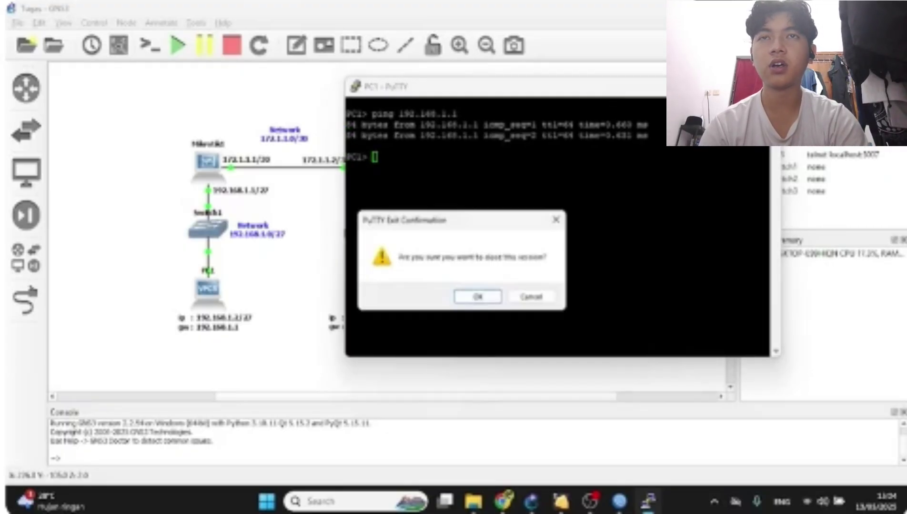
left_click(479, 297)
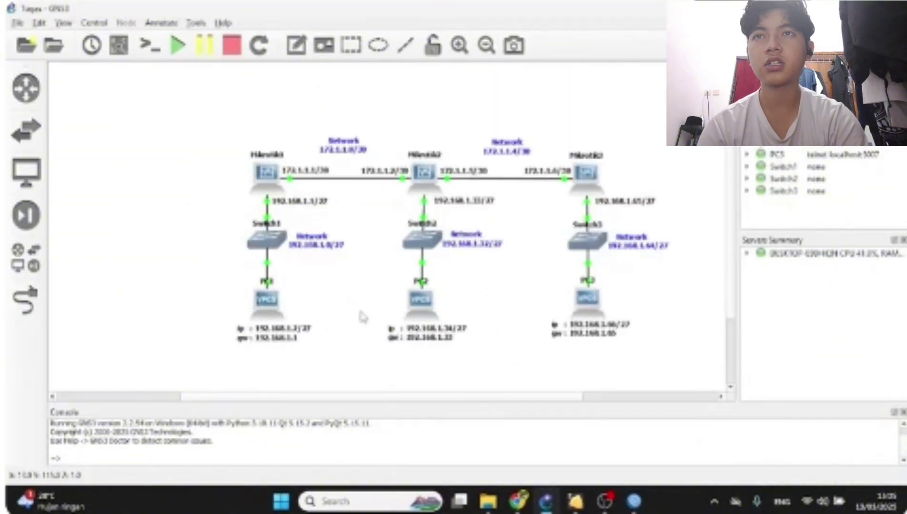
Switch to WinBox, connect to the Mikrotik2 router as admin and dismiss the password change request
scroll(340, 320, "right", 2)
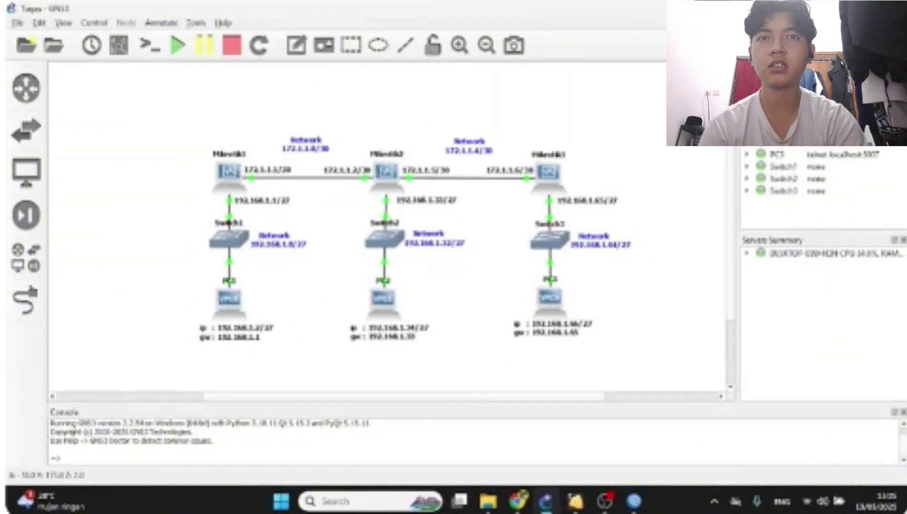
left_click(635, 505)
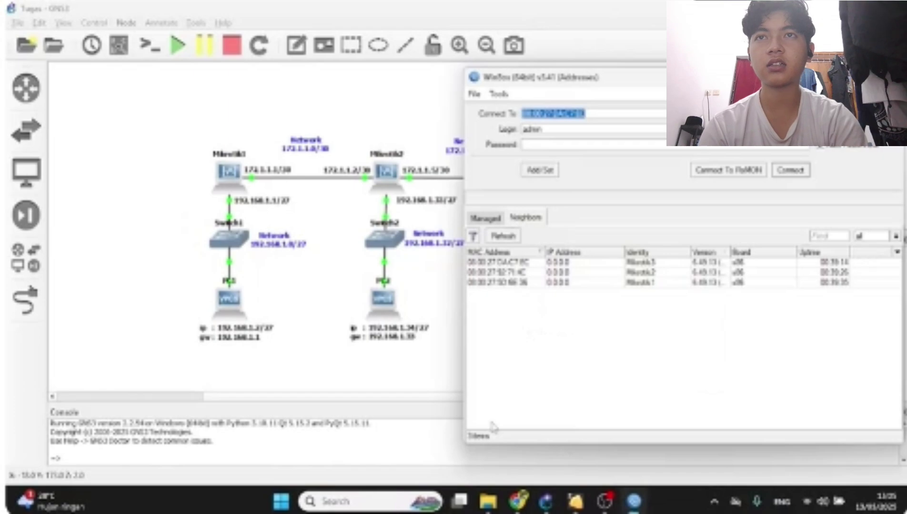
left_click(512, 284)
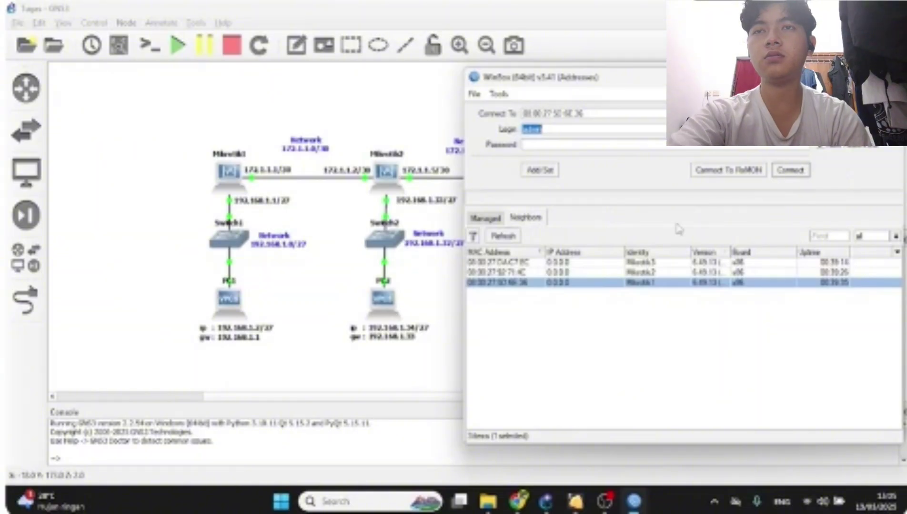
left_click(555, 272)
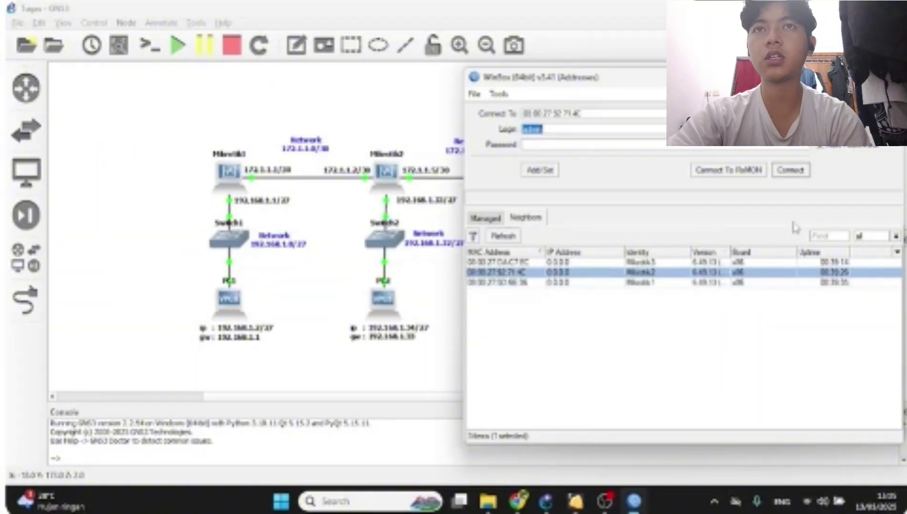
left_click(793, 171)
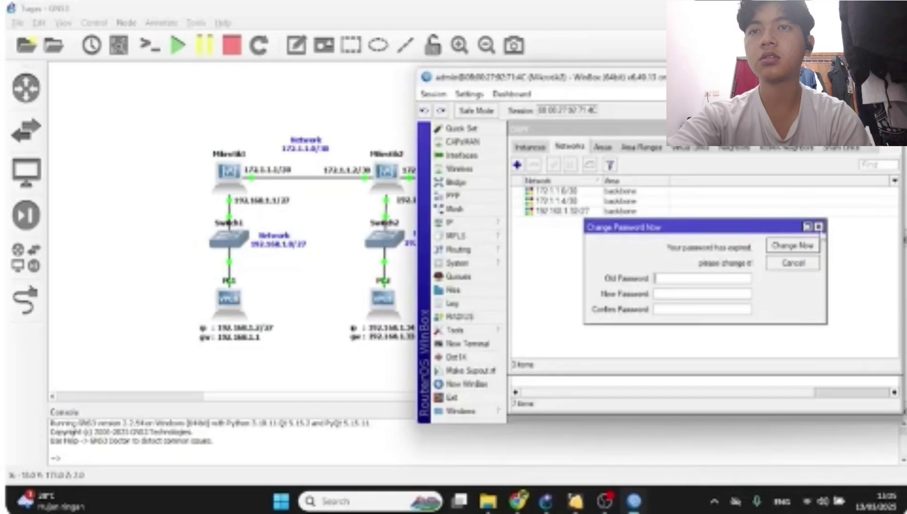
left_click(819, 227)
Open the IP route list of Mikrotik2 and move it above the other windows in the session
left_click_drag(818, 133, 822, 224)
left_click(694, 170)
left_click_drag(694, 170, 704, 222)
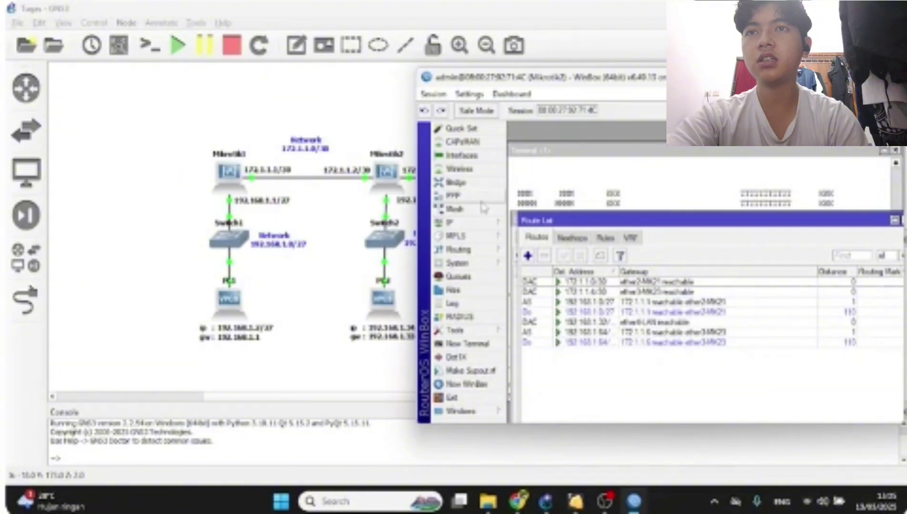
left_click(482, 223)
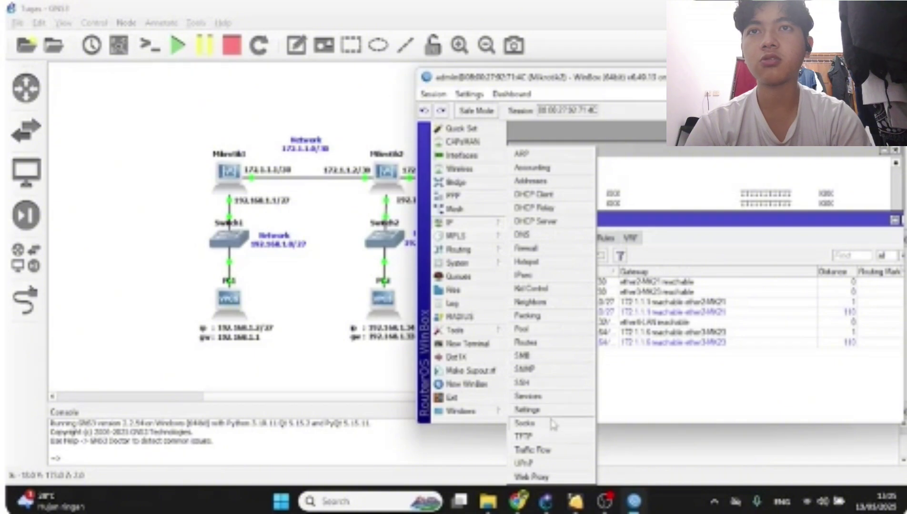
left_click(567, 339)
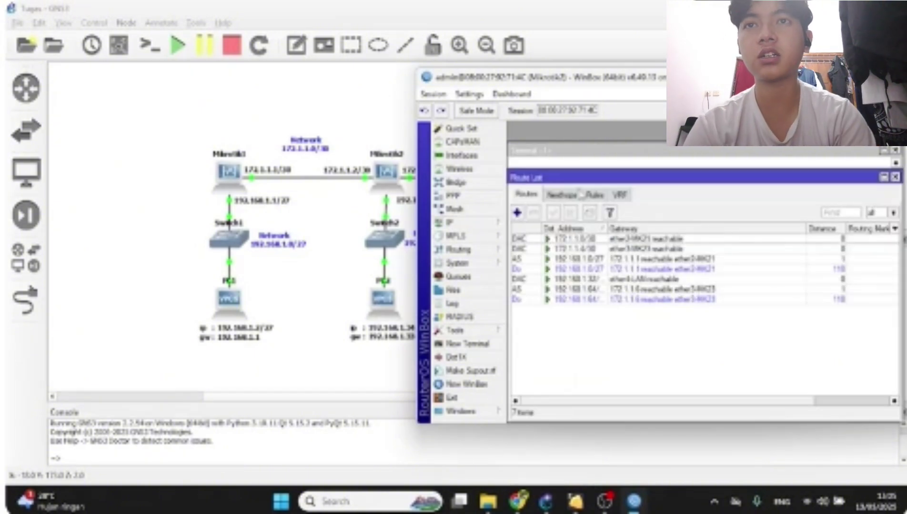
left_click_drag(596, 181, 585, 151)
Shift the WinBox window aside to compare the route list with the topology's networks, and bring it back over the diagram
left_click_drag(546, 80, 616, 61)
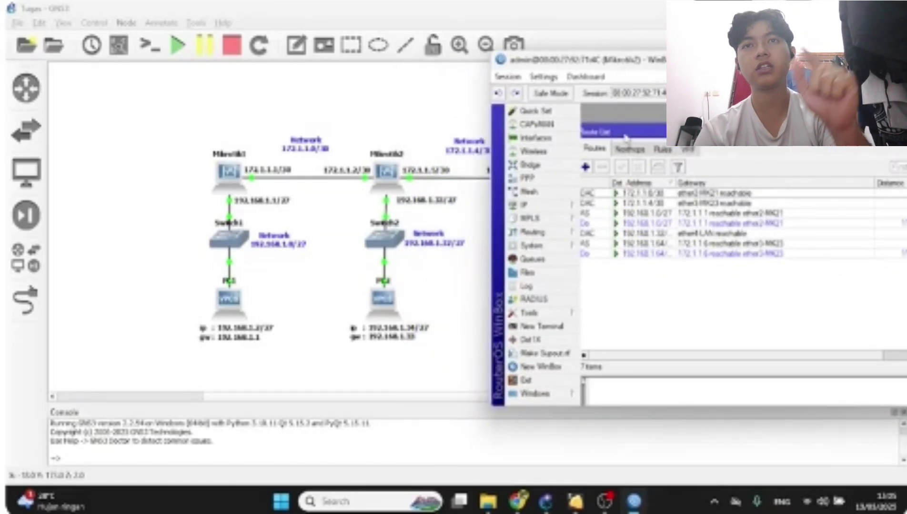
left_click_drag(625, 135, 635, 134)
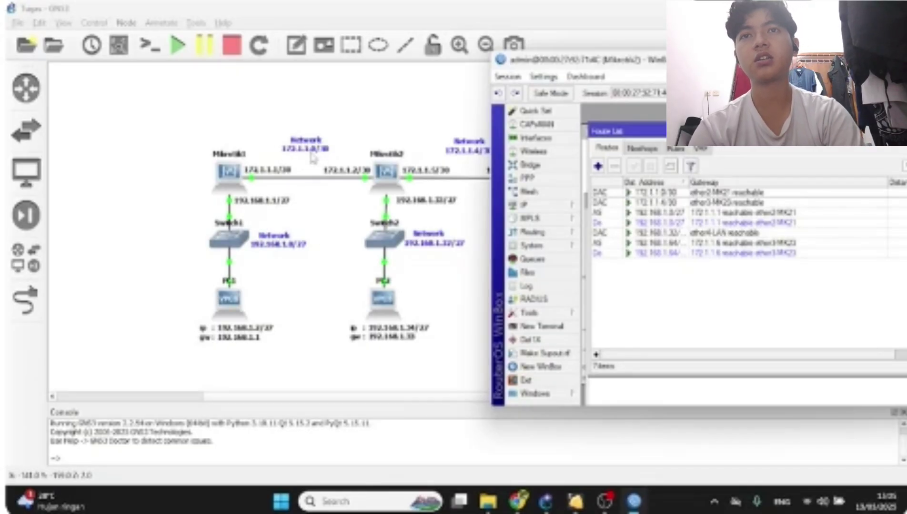
left_click_drag(529, 65, 579, 63)
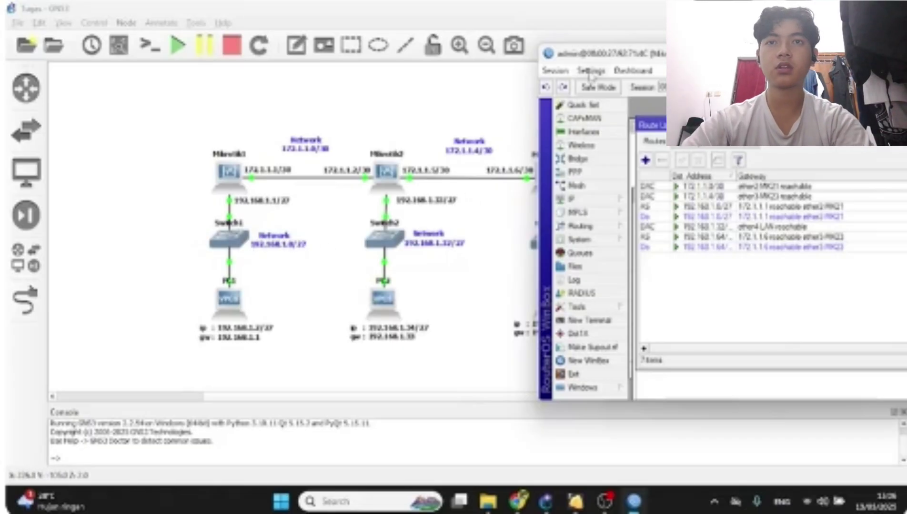
left_click_drag(603, 61, 684, 58)
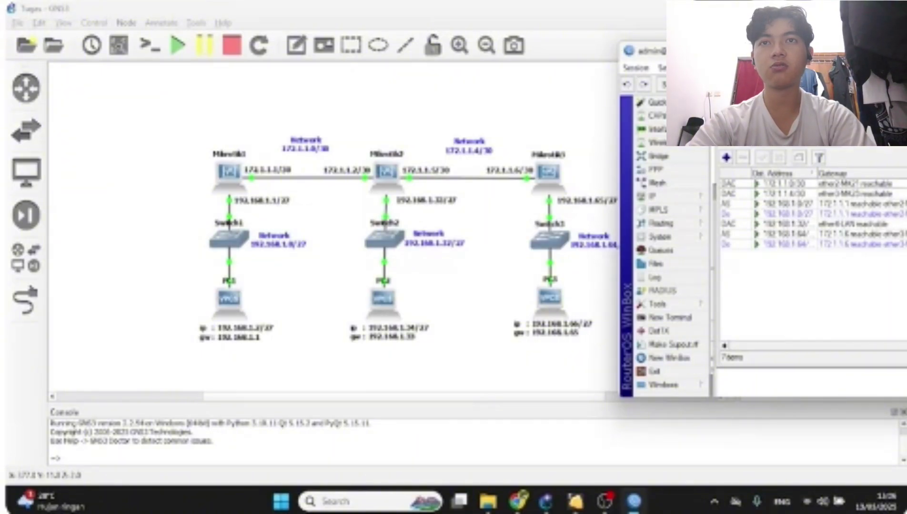
left_click_drag(768, 55, 569, 81)
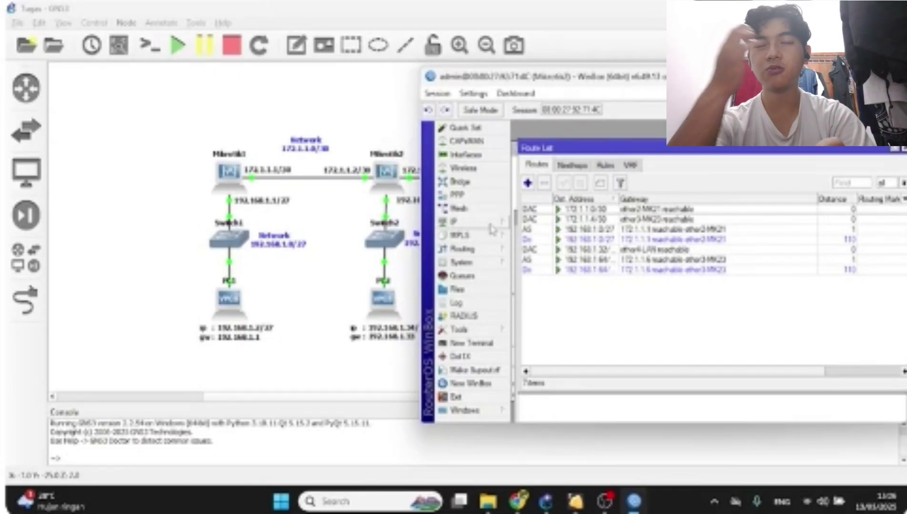
Draft a new route to 192.168.1.0/27 through gateway 172.1.1.1 on Mikrotik2 and close it without saving
left_click(527, 184)
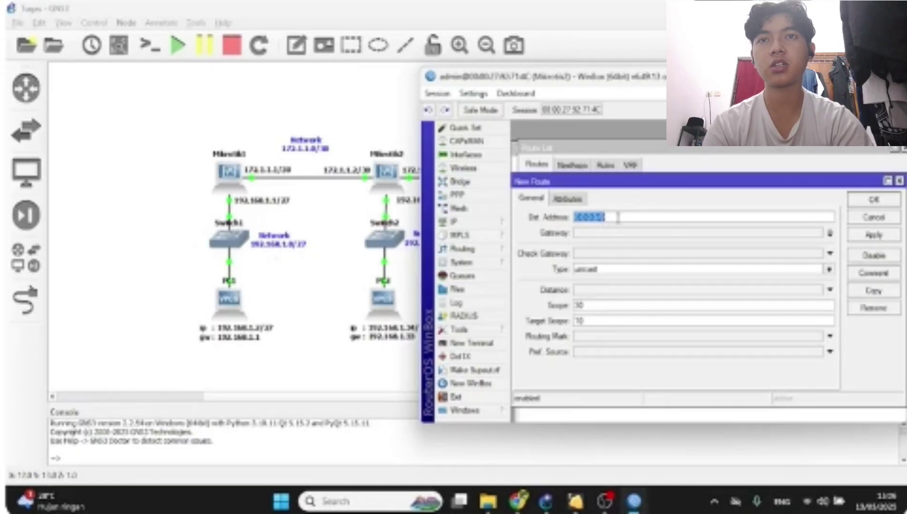
type("192")
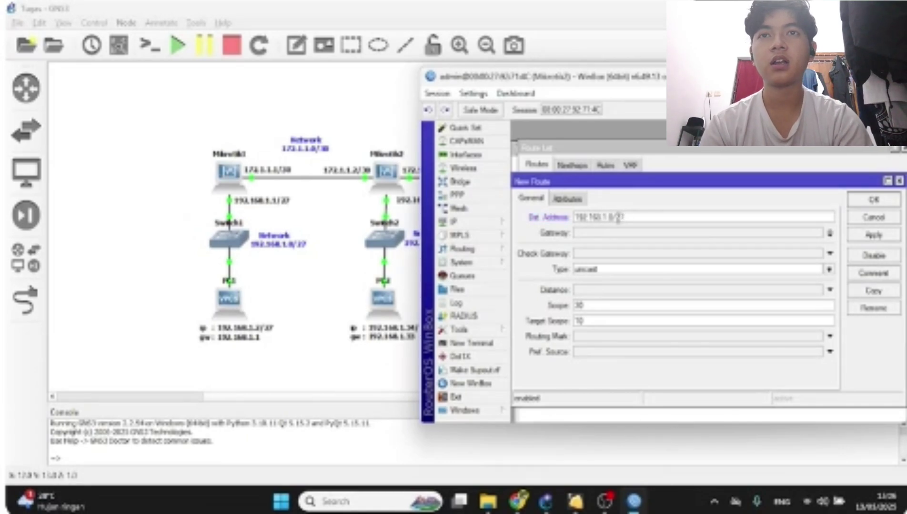
left_click(654, 233)
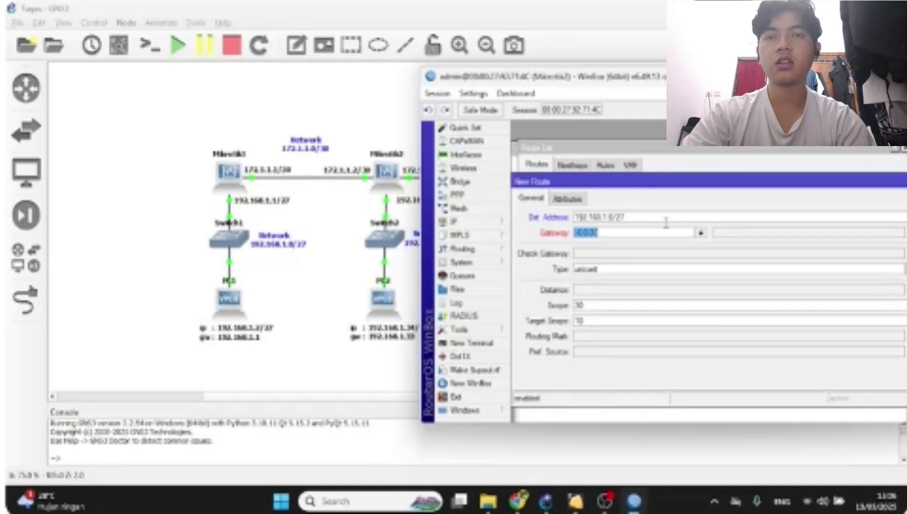
type("172")
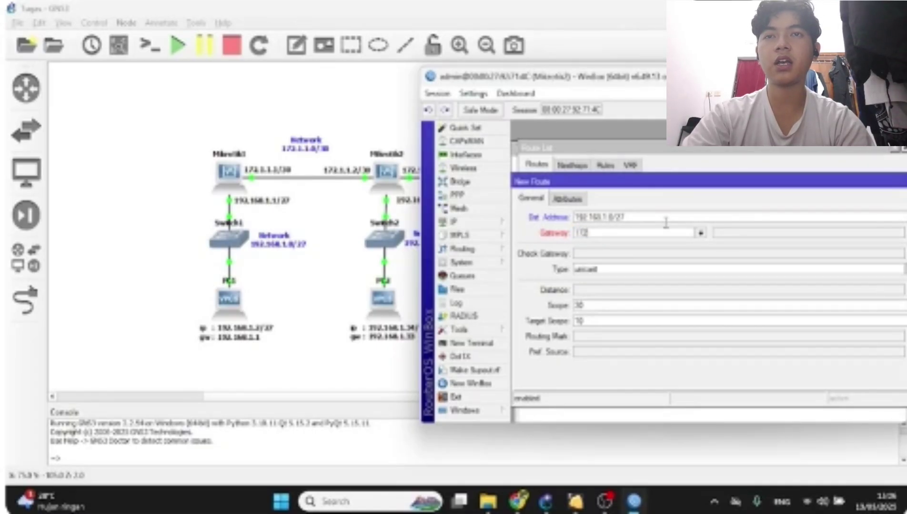
type(".1.1")
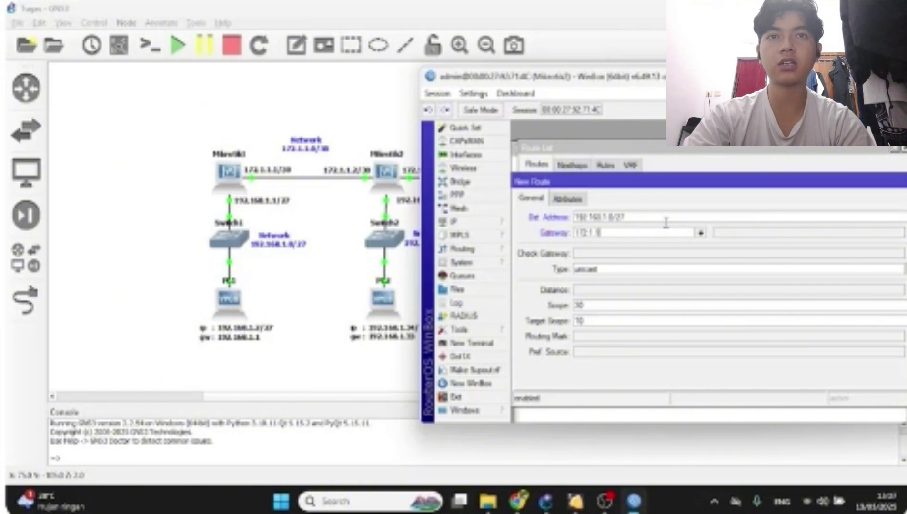
type(".1")
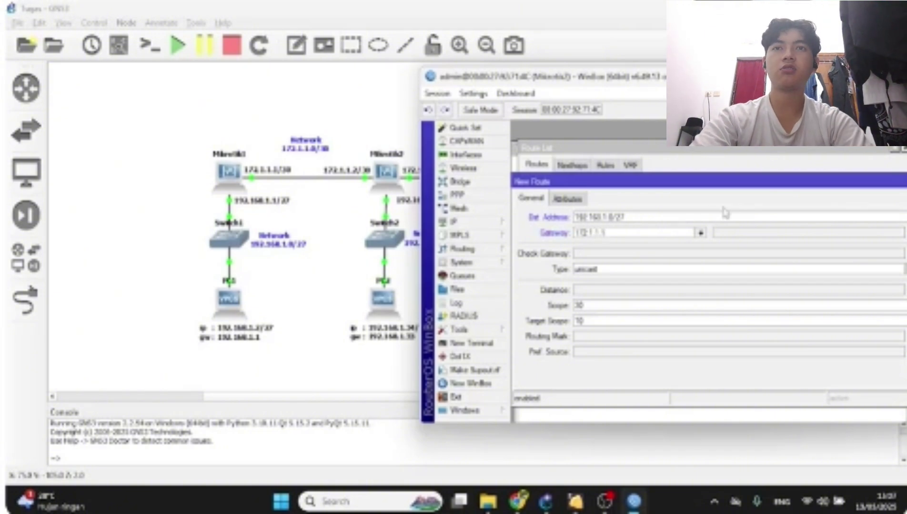
left_click_drag(743, 184, 589, 204)
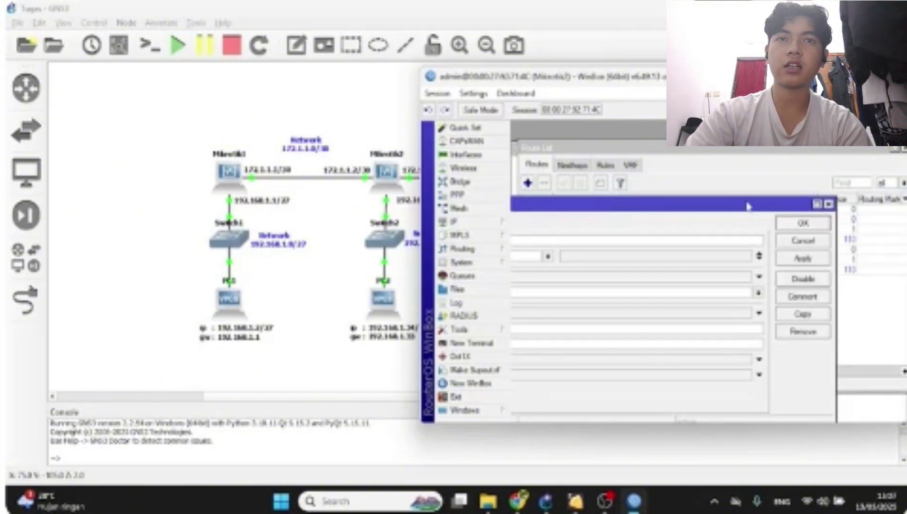
left_click(829, 205)
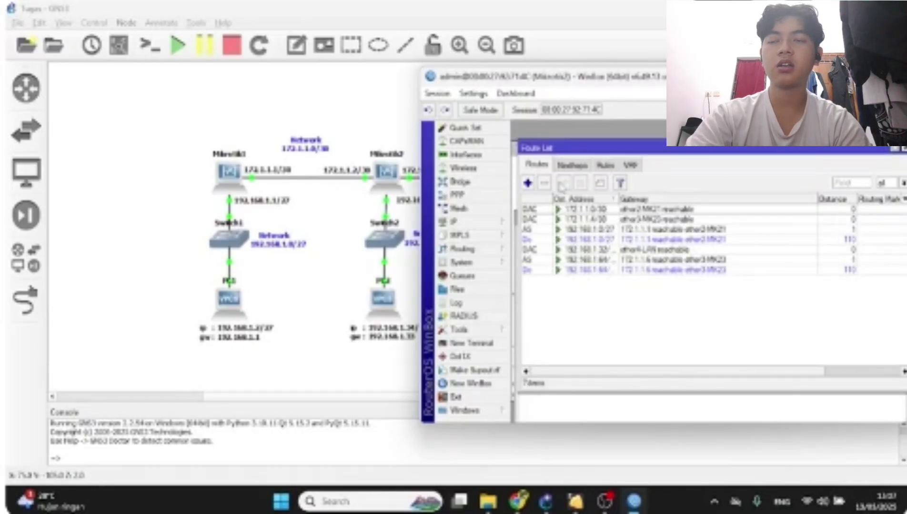
Move the Mikrotik2 window off the diagram and bring the whole GNS3 topology forward to examine its networks
left_click_drag(513, 85, 527, 294)
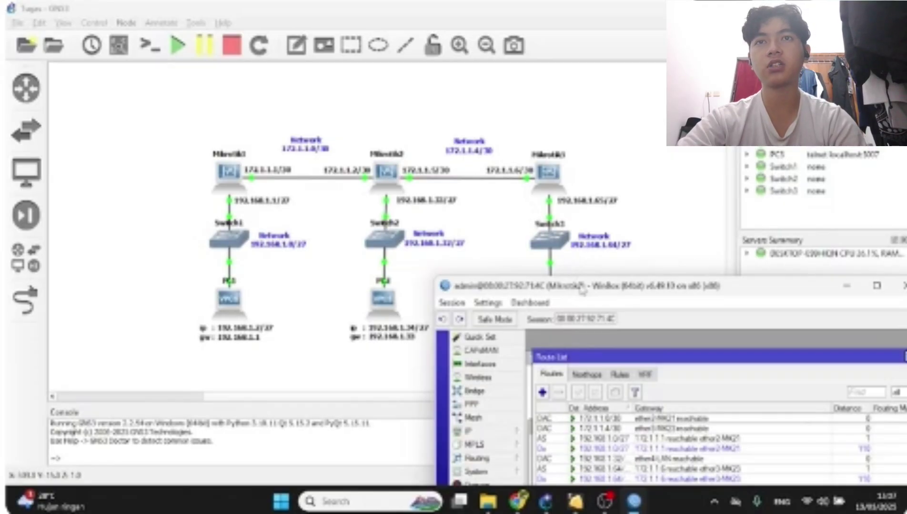
left_click_drag(580, 286, 603, 215)
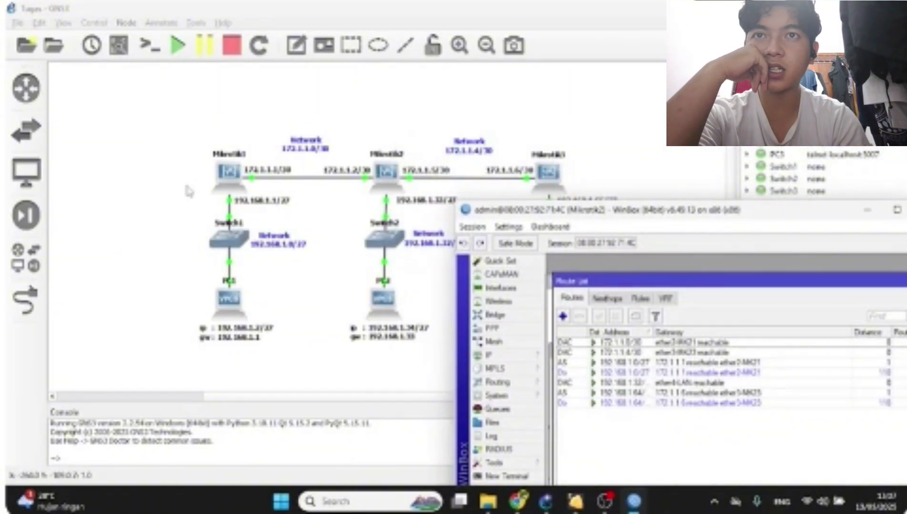
left_click(189, 191)
scroll(497, 278, "down", 1)
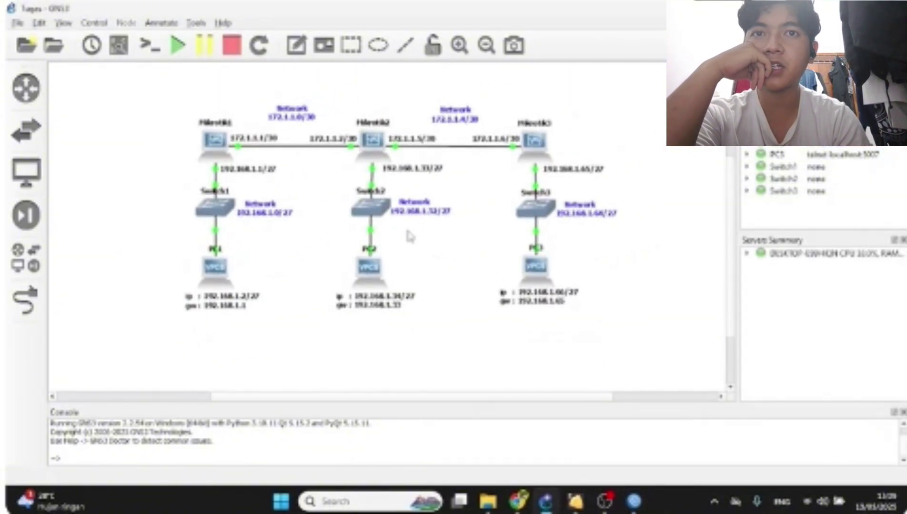
scroll(409, 236, "up", 2)
Return to the Mikrotik2 session in WinBox and open the OSPF routing settings, moved up within the session
left_click(634, 501)
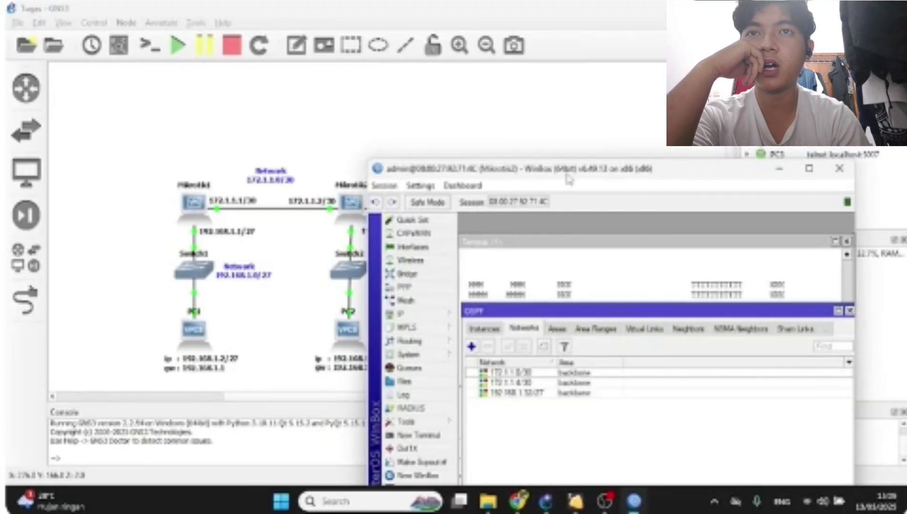
left_click_drag(569, 179, 574, 95)
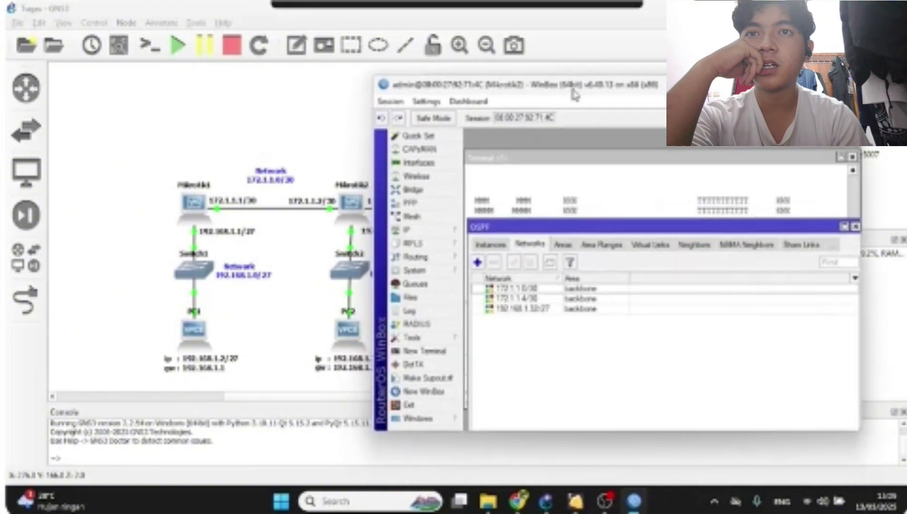
left_click(433, 260)
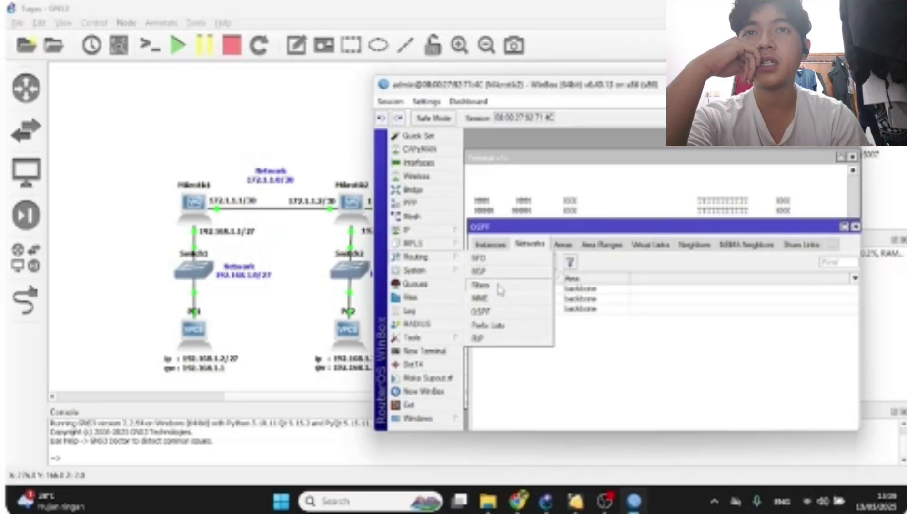
left_click(502, 312)
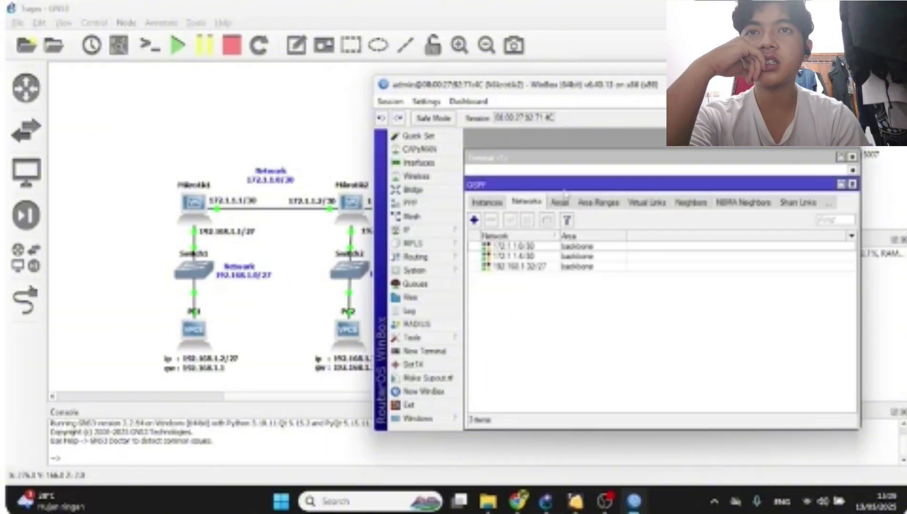
left_click_drag(565, 192, 561, 180)
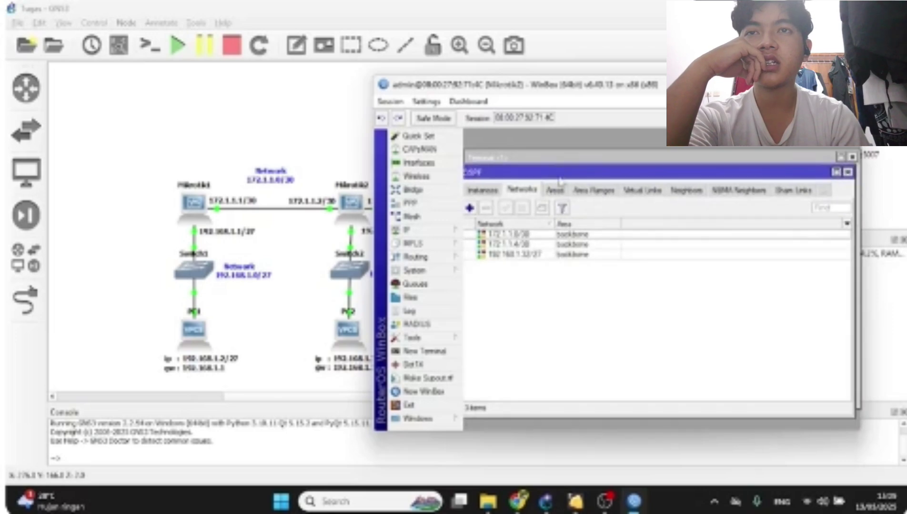
Review Mikrotik2's default OSPF instance and its list of OSPF networks
left_click(486, 193)
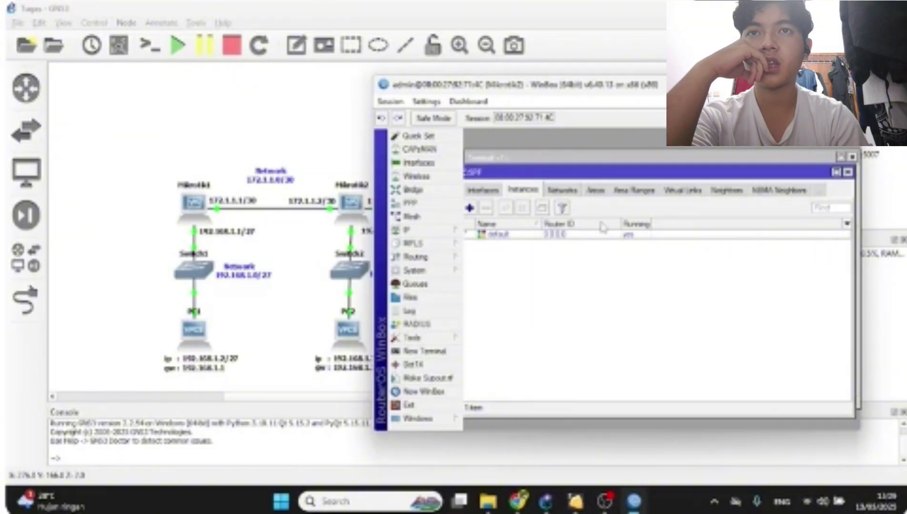
left_click(627, 238)
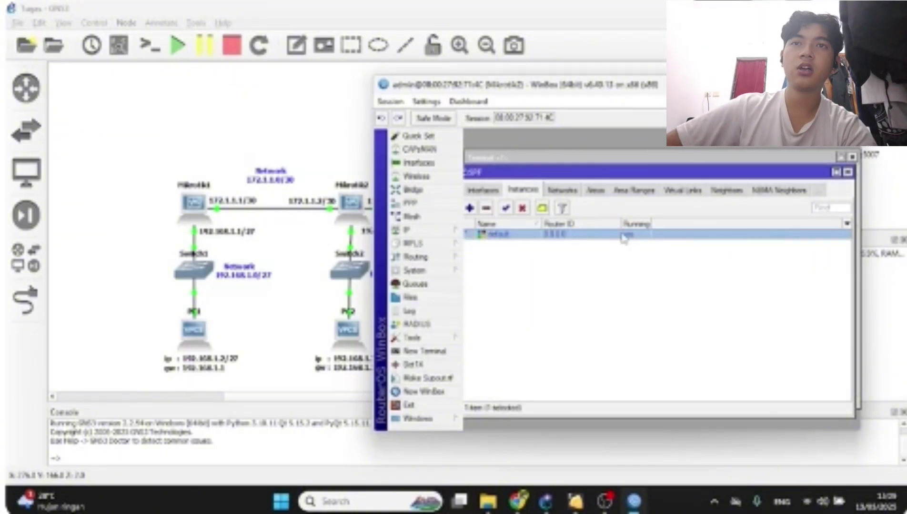
left_click(557, 195)
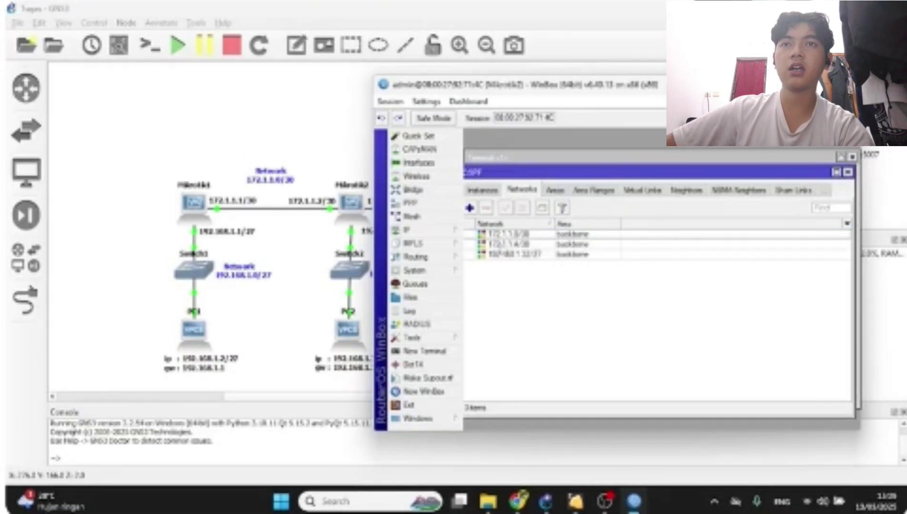
left_click(502, 234)
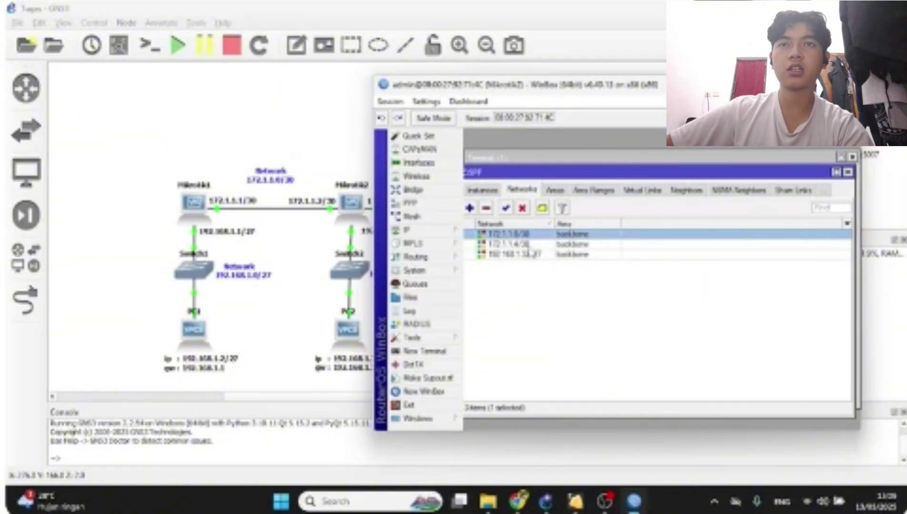
left_click_drag(510, 170, 518, 167)
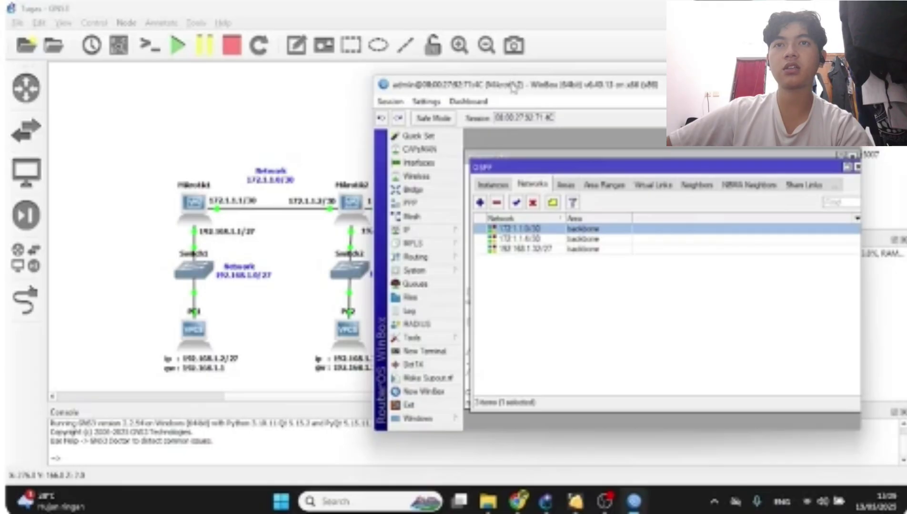
Compare Mikrotik2's OSPF networks with the topology diagram and reverse the sort order of the network list
left_click_drag(514, 88, 655, 76)
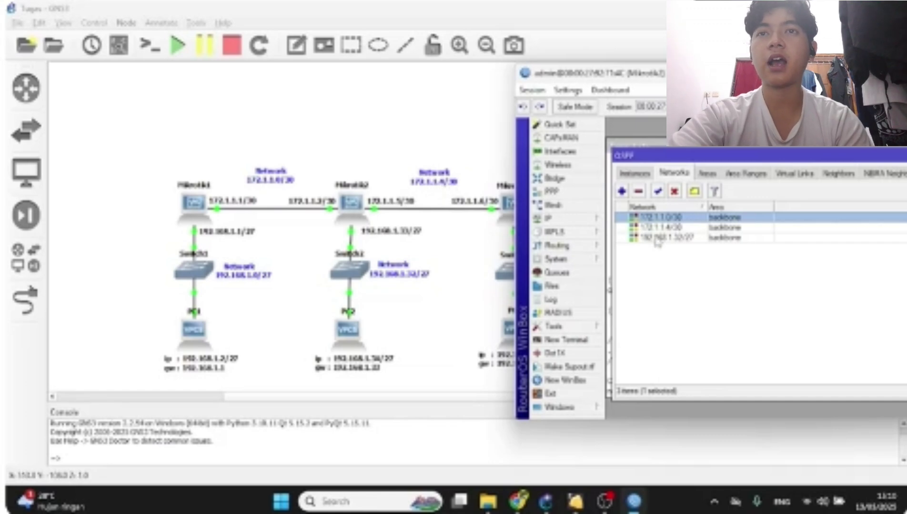
left_click(672, 227)
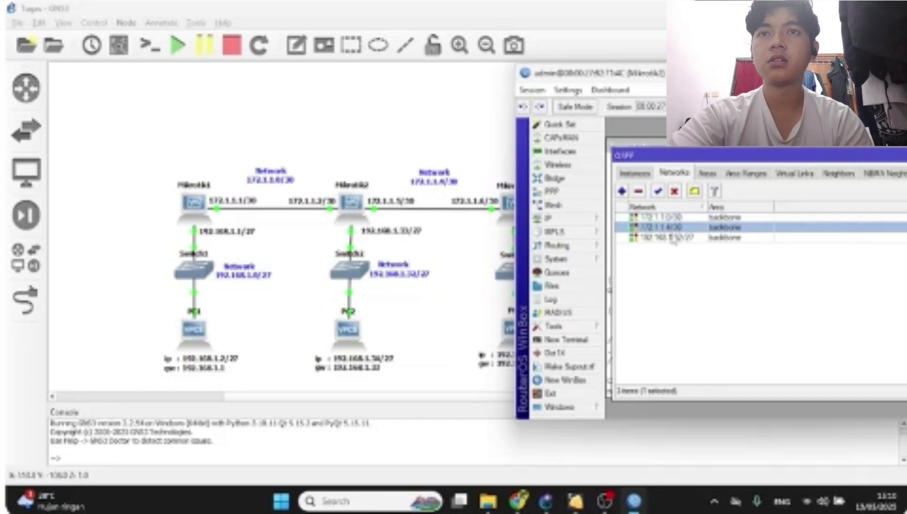
left_click(674, 238)
left_click(666, 207)
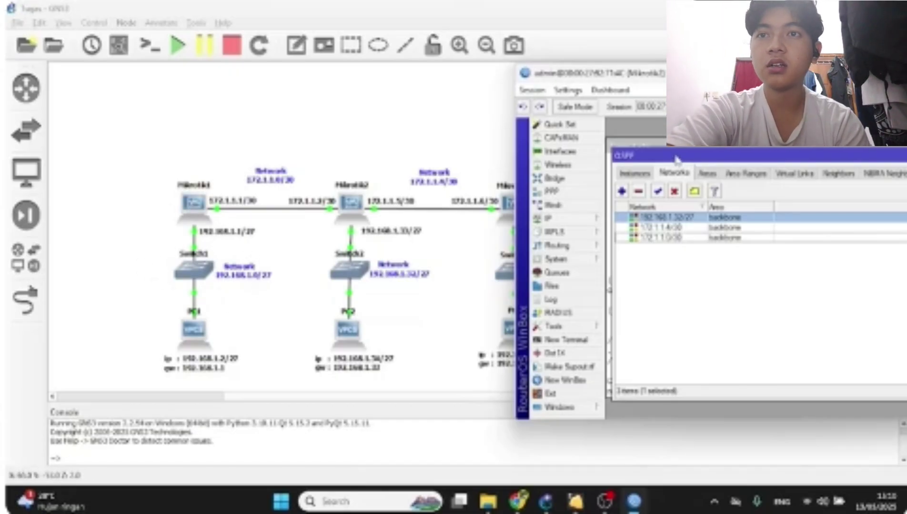
left_click_drag(676, 159, 650, 154)
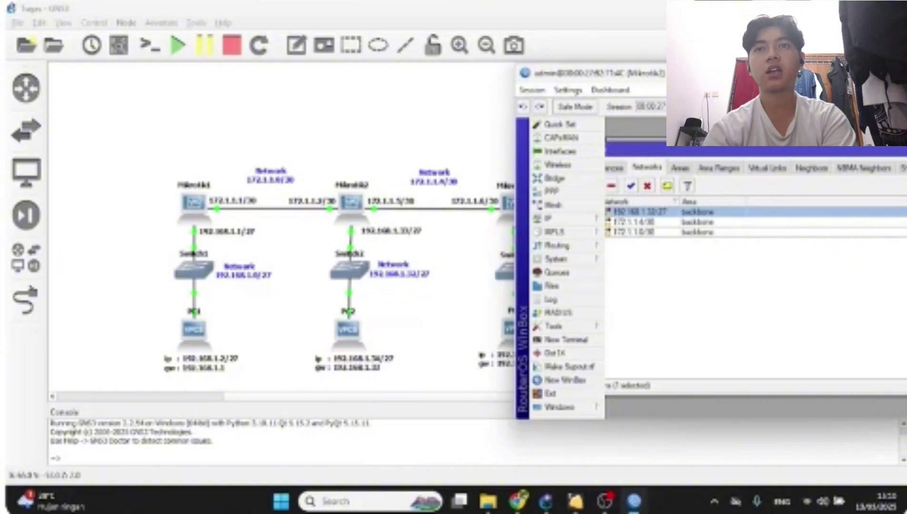
left_click_drag(690, 73, 559, 91)
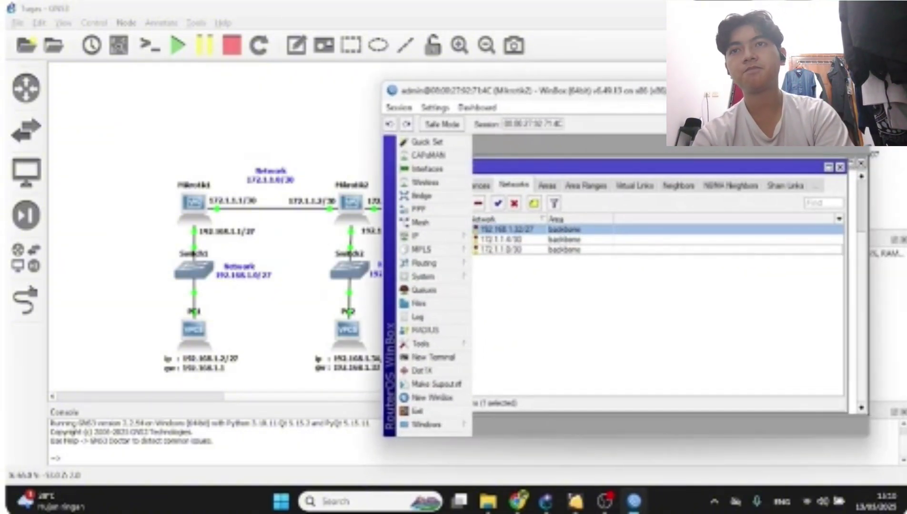
left_click(800, 91)
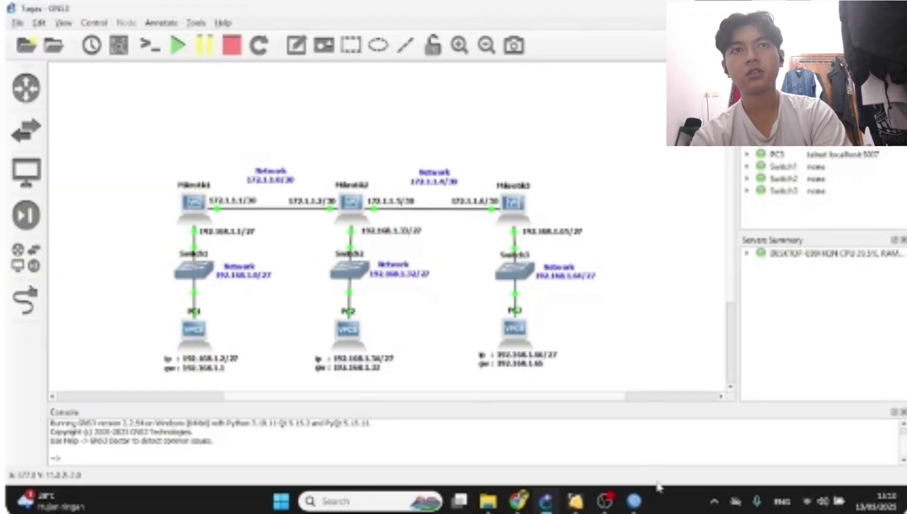
left_click(634, 502)
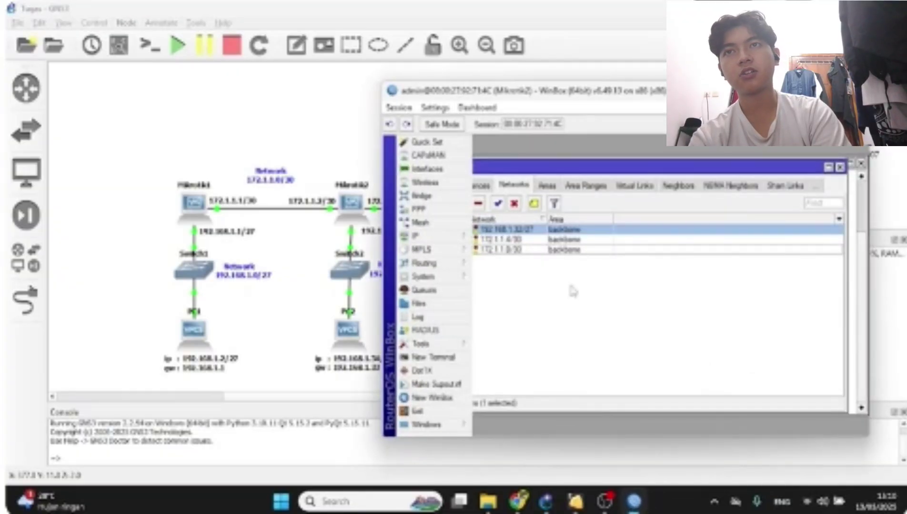
left_click_drag(622, 169, 668, 161)
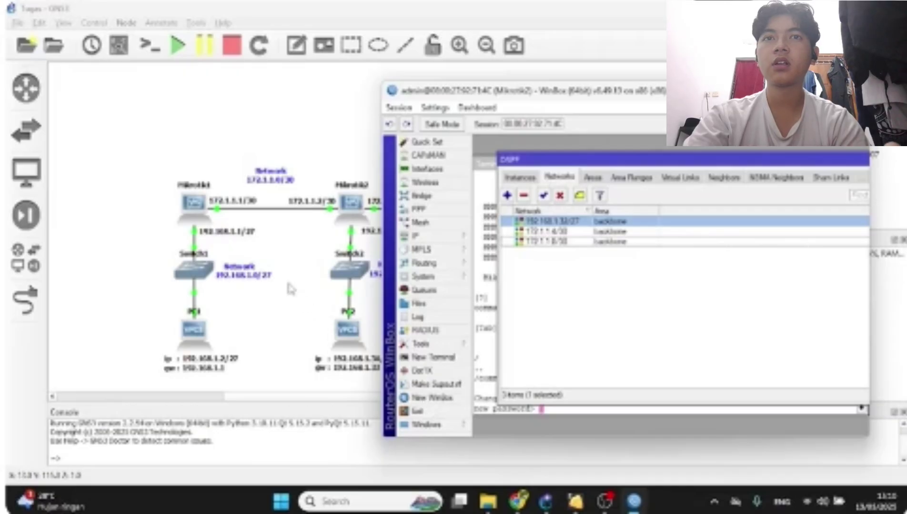
Switch to GNS3, open PC2's console, ping 192.168.1.66 and close the console session
left_click(295, 291)
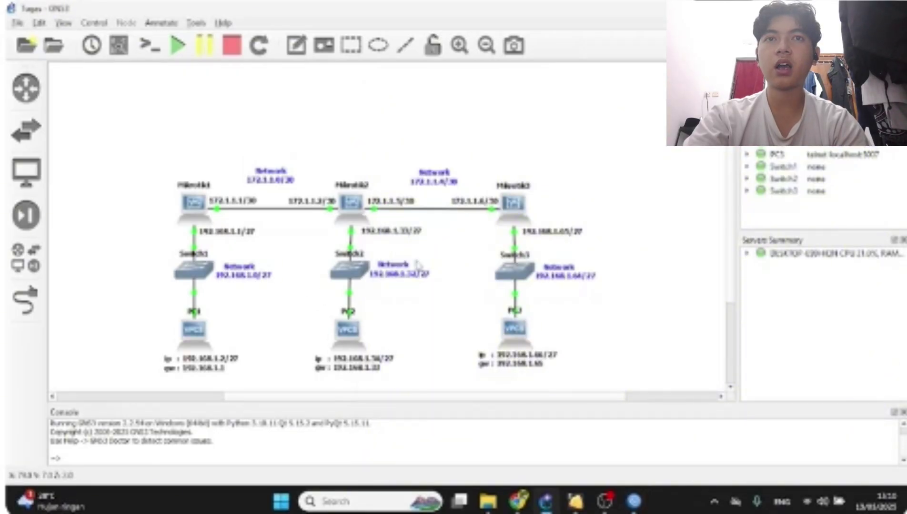
left_click_drag(415, 310, 469, 277)
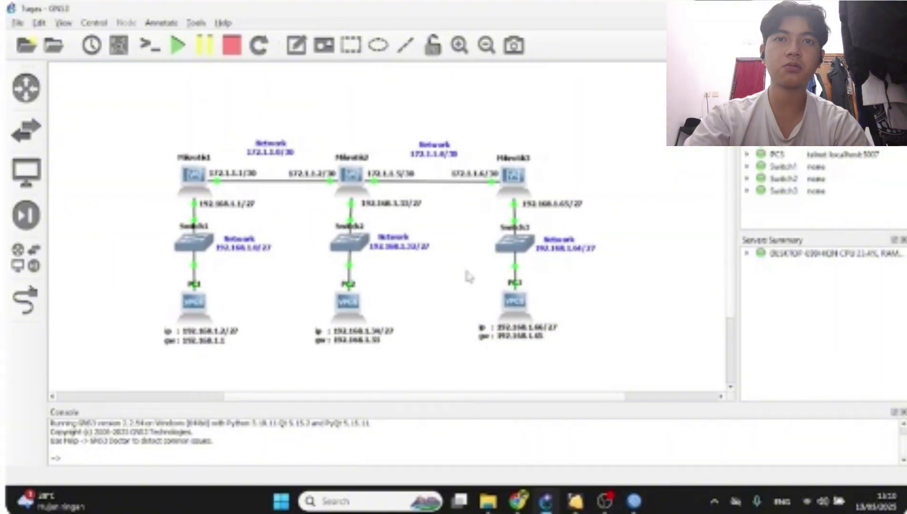
right_click(346, 310)
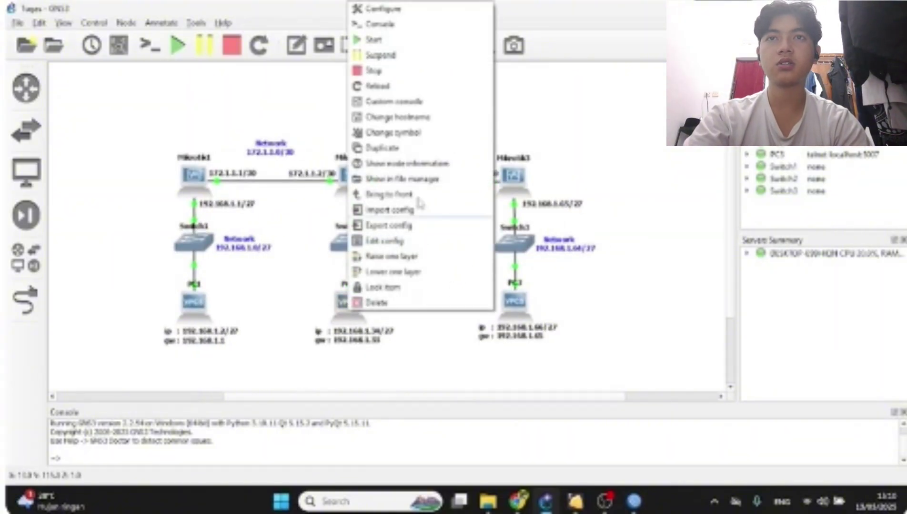
left_click(425, 29)
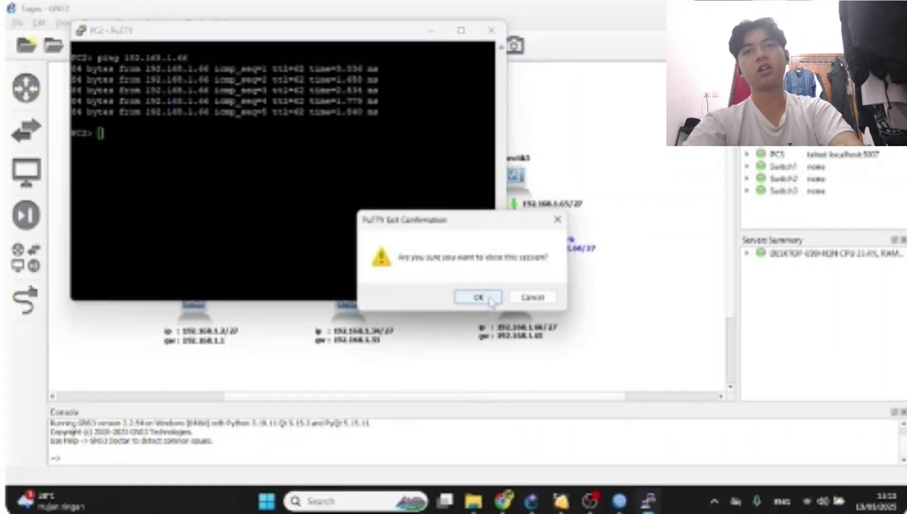
left_click(486, 295)
Open PC3's console, move its window off the PC1 and PC2 part of the topology, and ping PC1 at 192.168.1.2
right_click(519, 305)
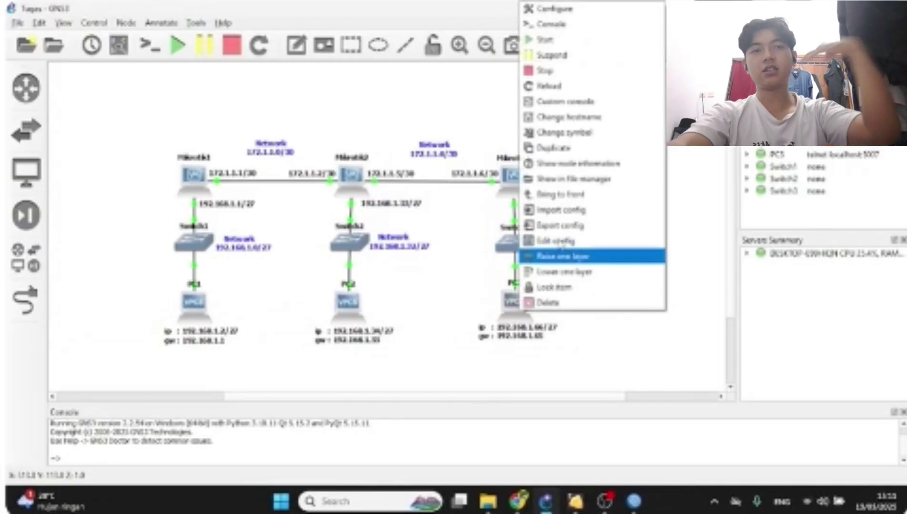
left_click(569, 24)
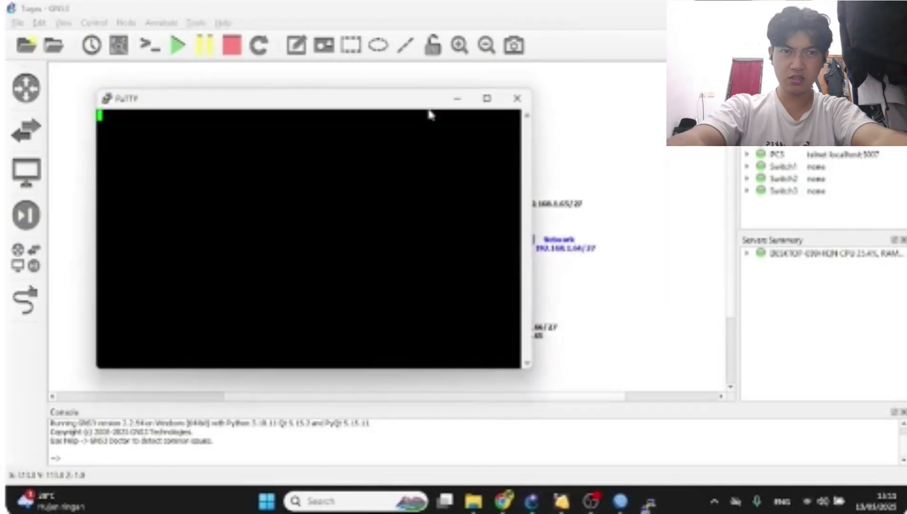
left_click_drag(429, 99, 822, 38)
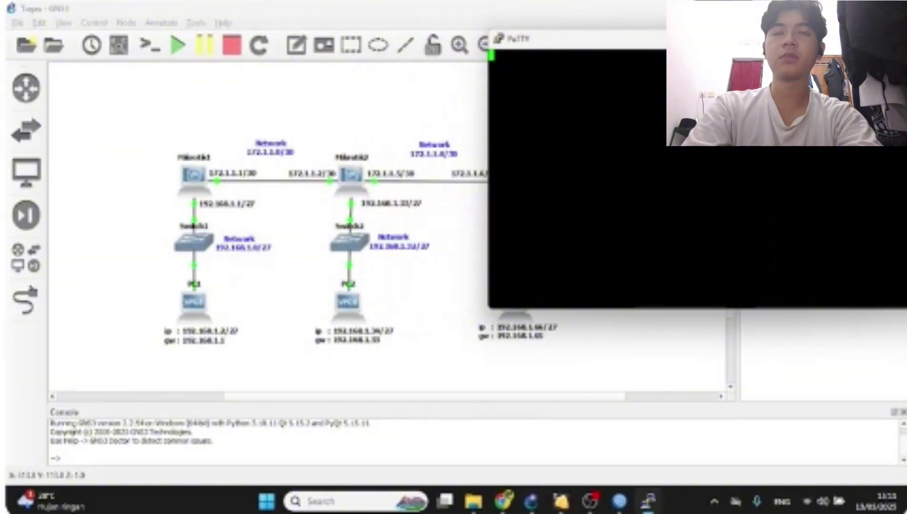
key("Return")
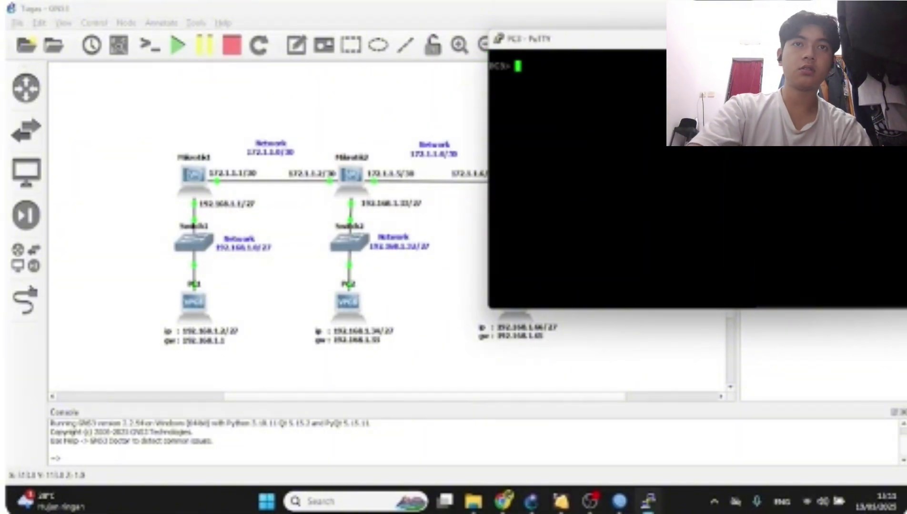
type("ping ")
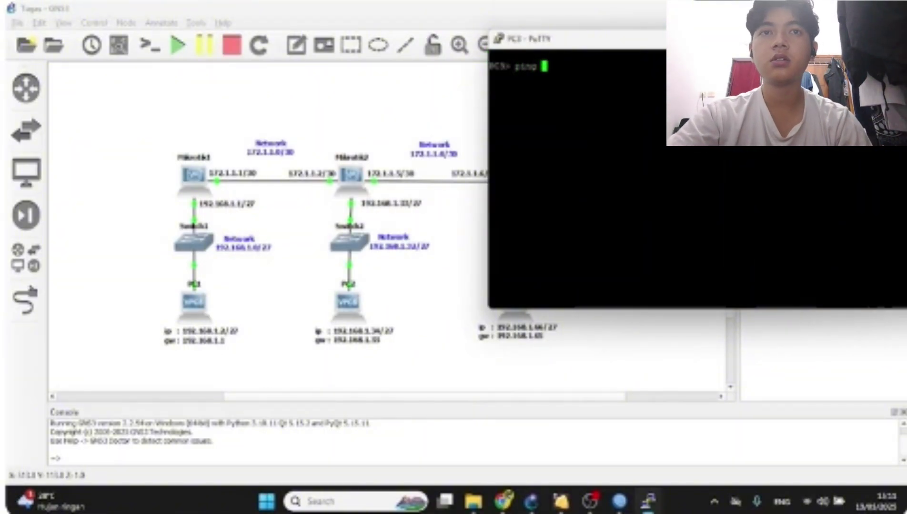
type("192")
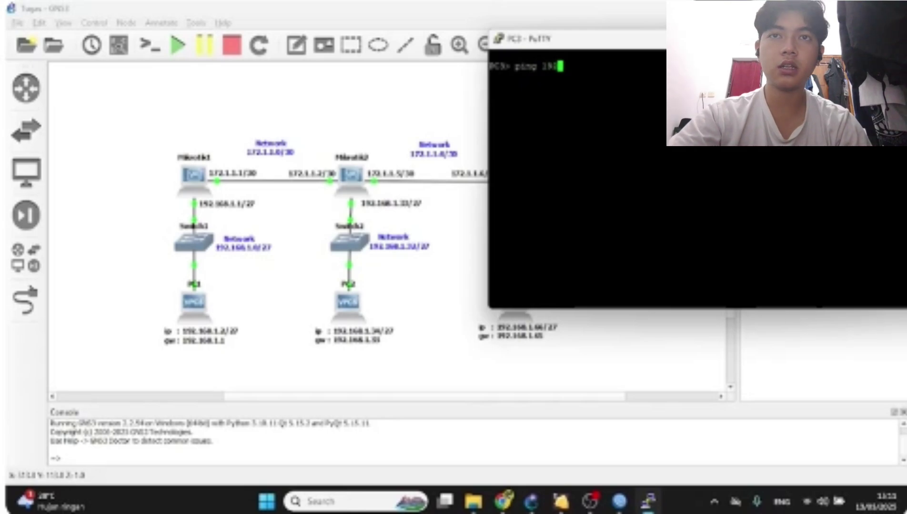
type(".168")
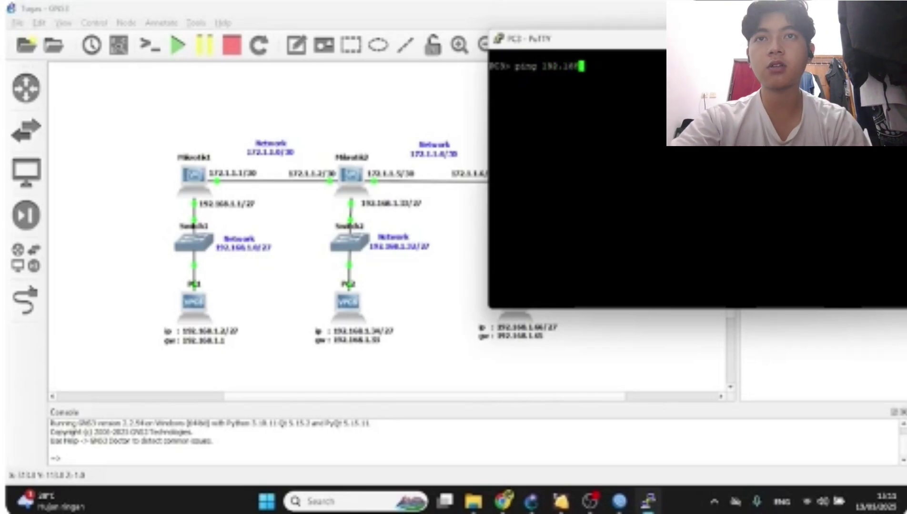
type(".1.2")
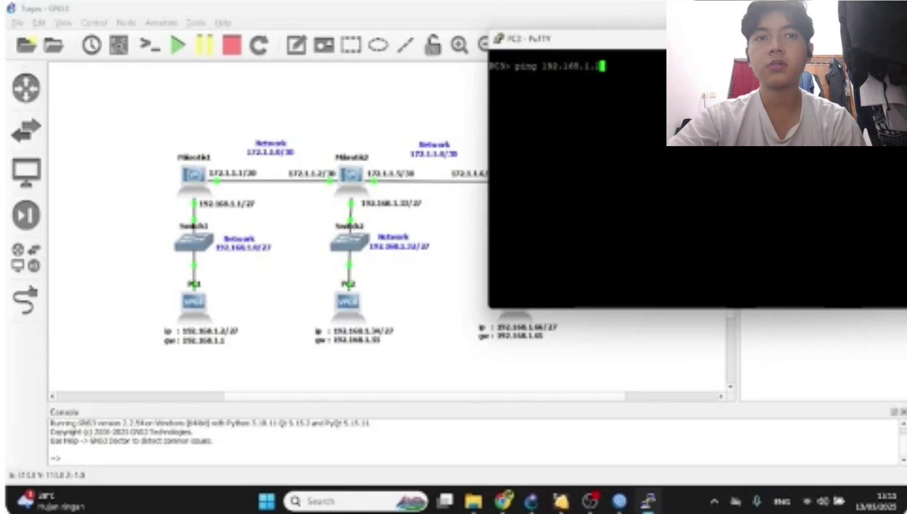
key("Return")
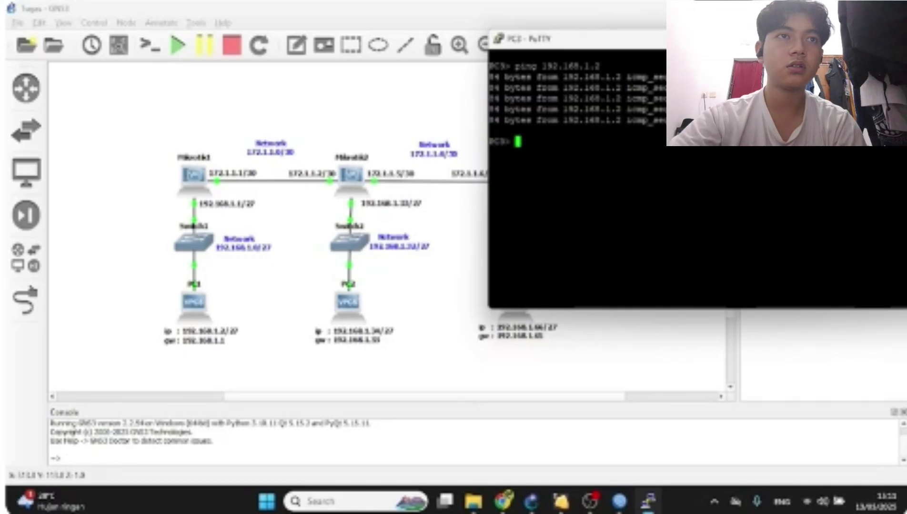
Ping PC2 at 192.168.1.34 from PC3's console and return to the GNS3 topology diagram
type("ping ")
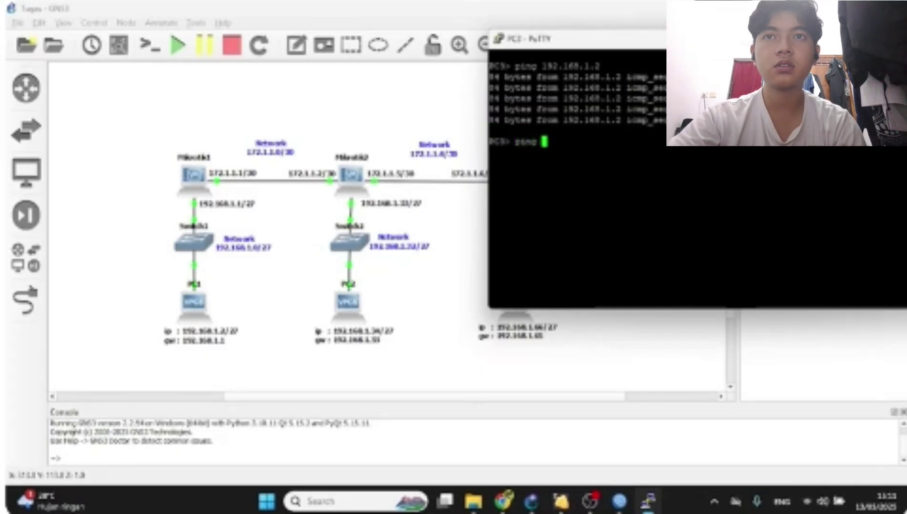
type("192")
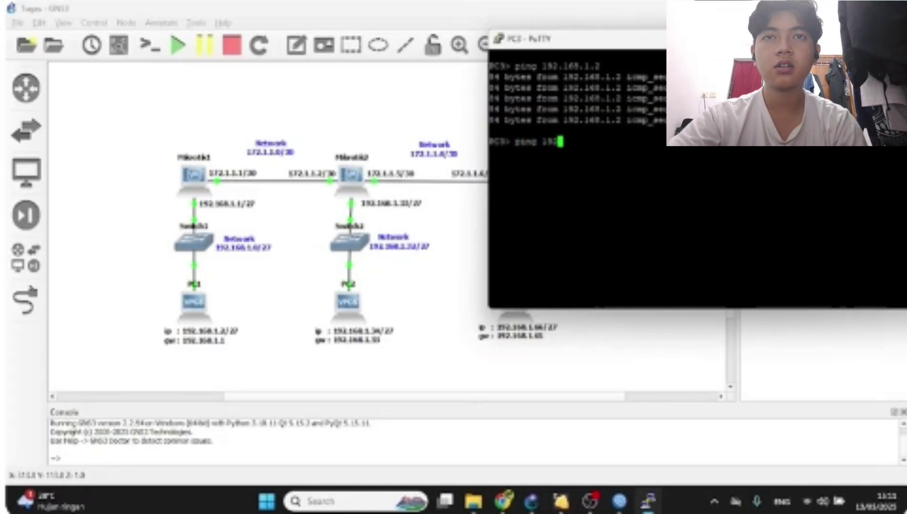
type(".168")
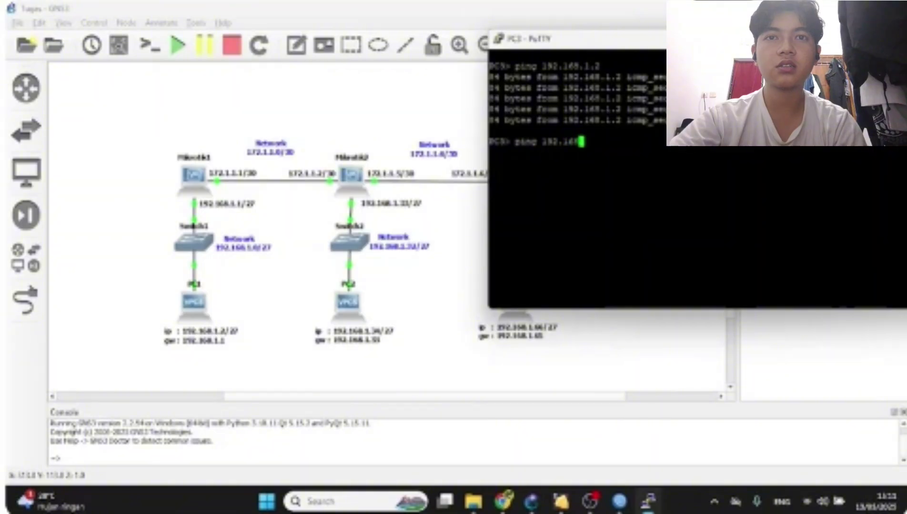
type(".1.34")
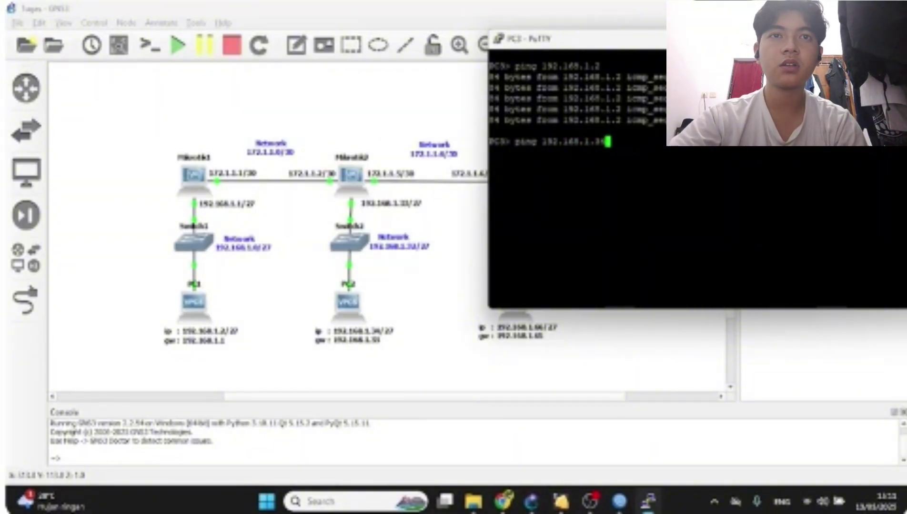
key("Return")
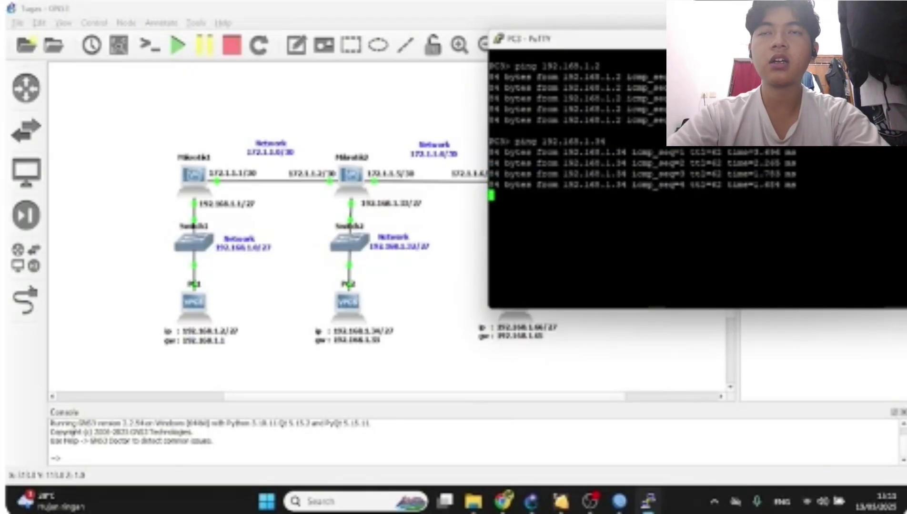
left_click(291, 234)
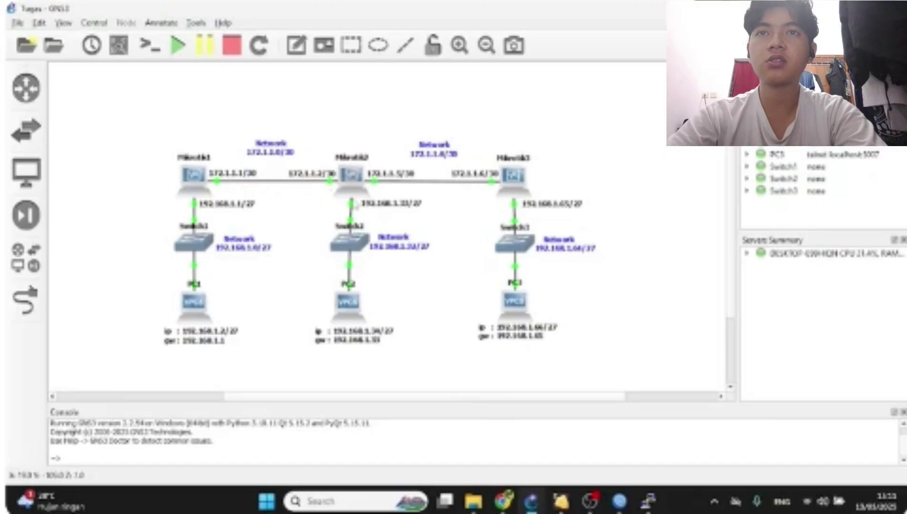
left_click_drag(318, 196, 326, 199)
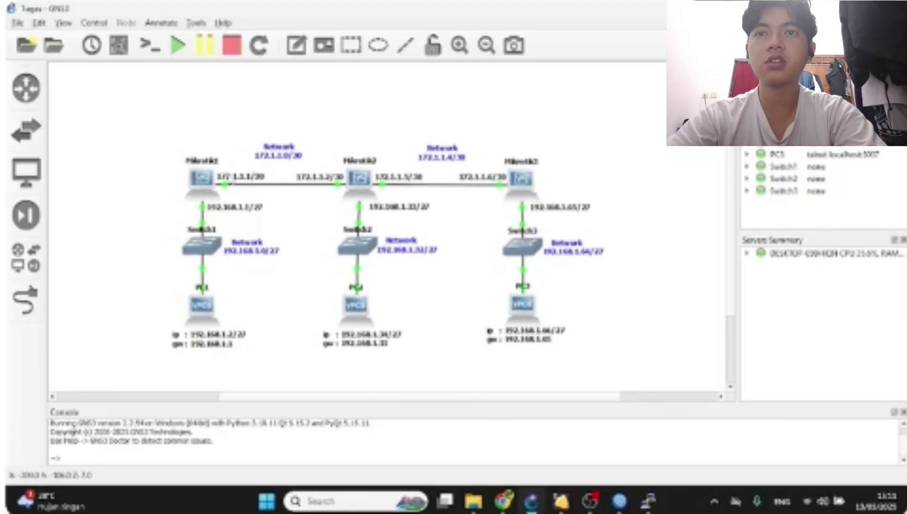